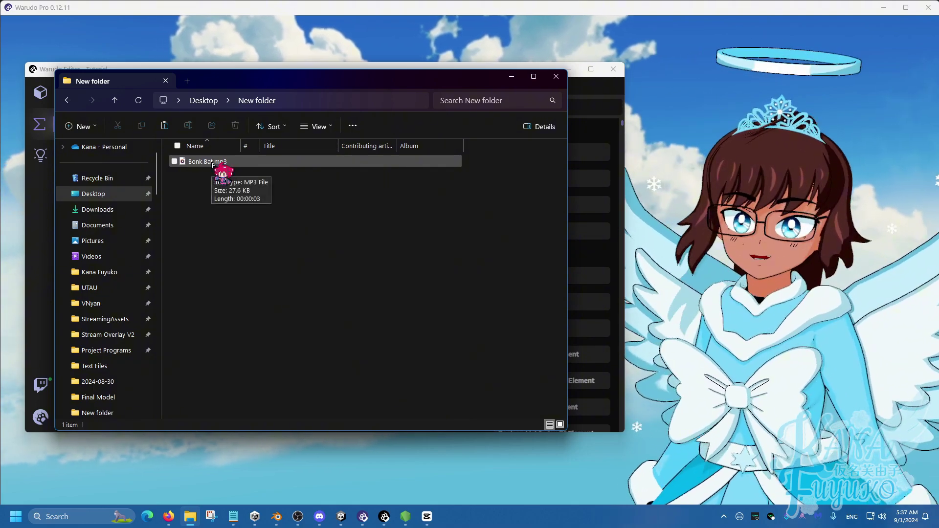
- Select Bonk Bat.mp3 in New folder, move that folder window aside, and switch to the Warudo Editor
mouse_move(220, 163)
mouse_down()
mouse_move(220, 174)
mouse_move(230, 170)
mouse_up()
drag(248, 223, 220, 169)
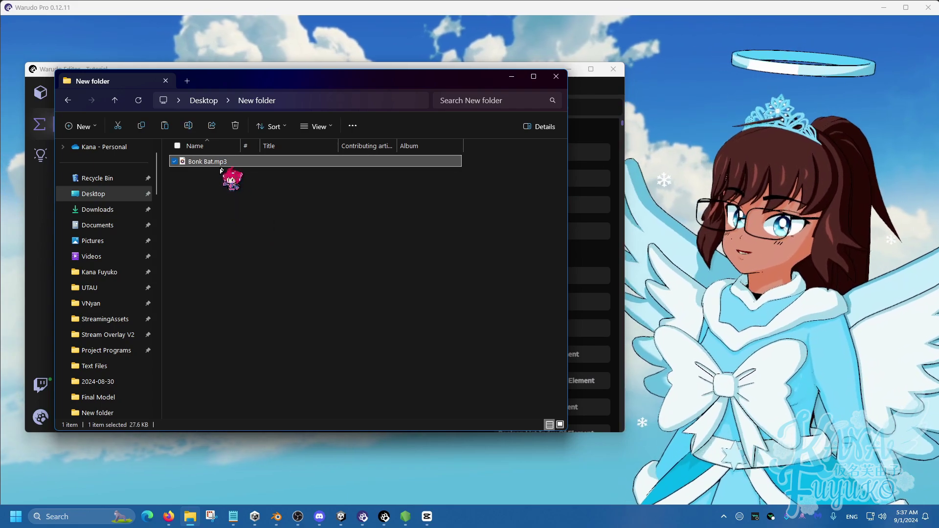
drag(298, 81, 392, 264)
click(315, 205)
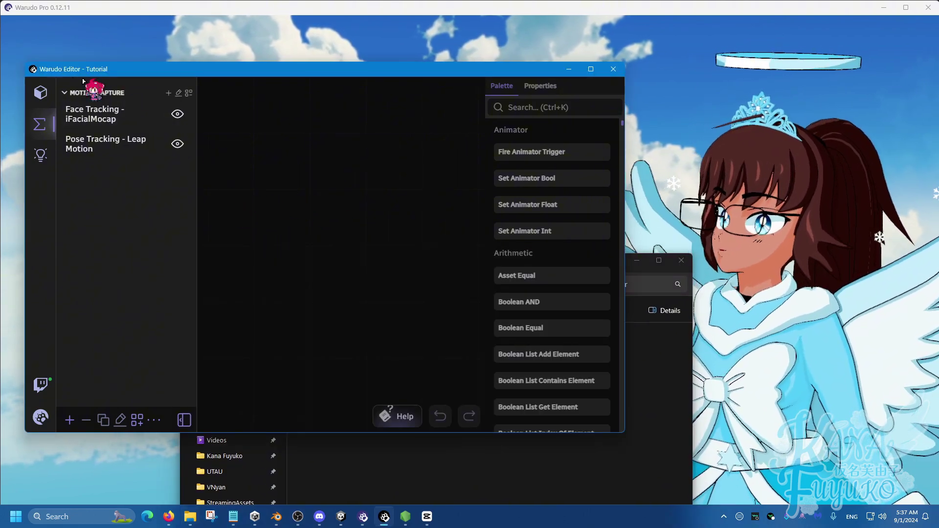
- Open Warudo's data folder and go into its Sounds subfolder
click(40, 417)
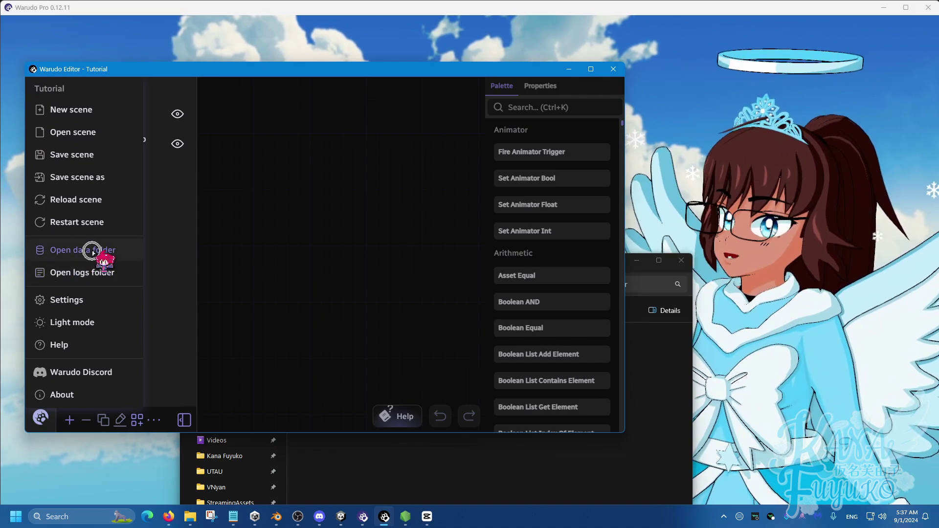
click(93, 252)
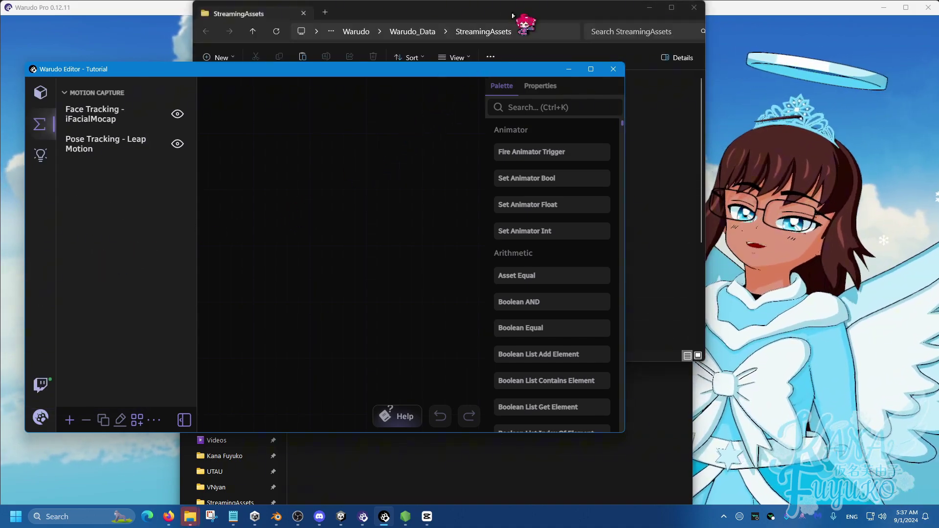
drag(512, 15, 392, 83)
scroll(275, 333, down, 3)
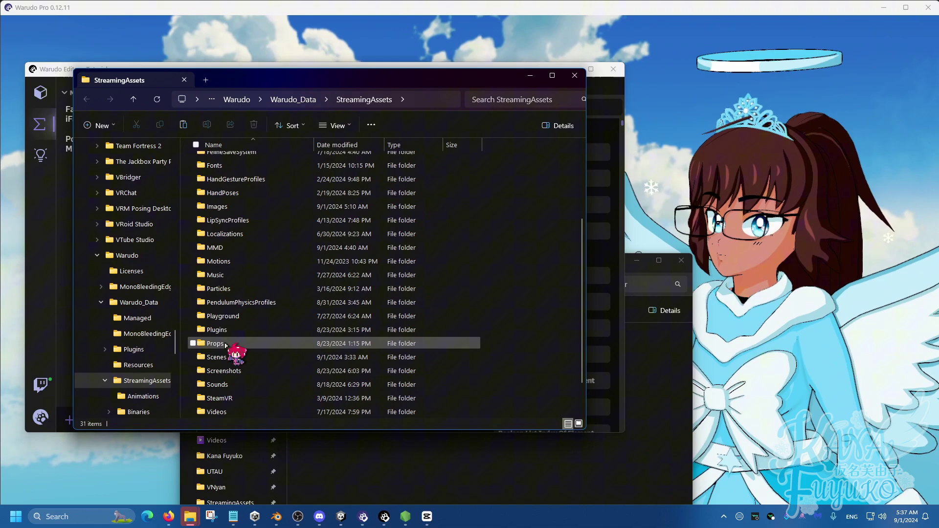
click(227, 385)
double_click(228, 385)
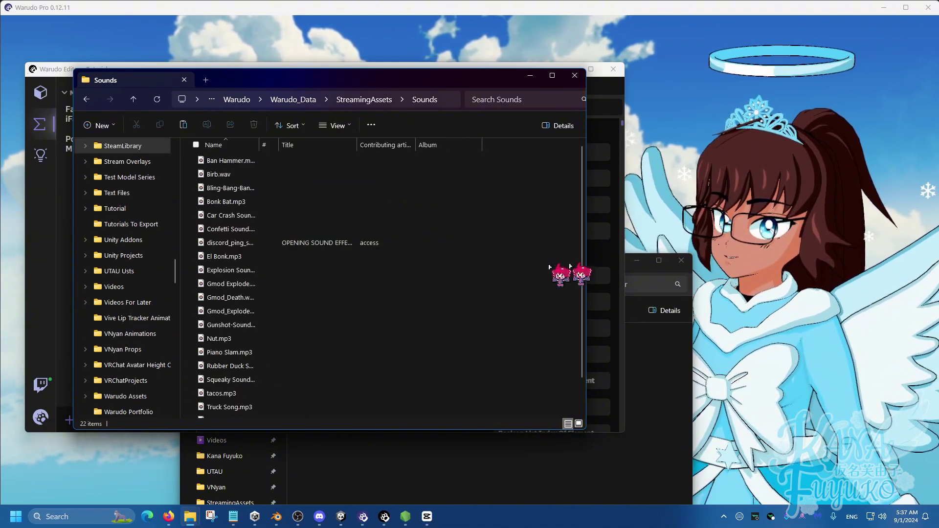
- Copy Bonk Bat.mp3 from New folder into the Sounds folder, replacing the file already there
click(640, 275)
drag(365, 394, 350, 345)
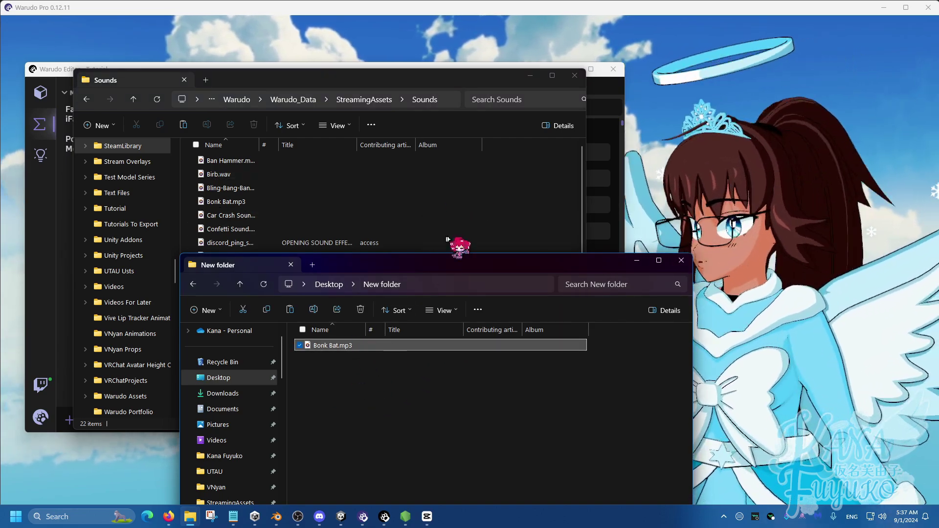
click(538, 193)
key(ctrl+v)
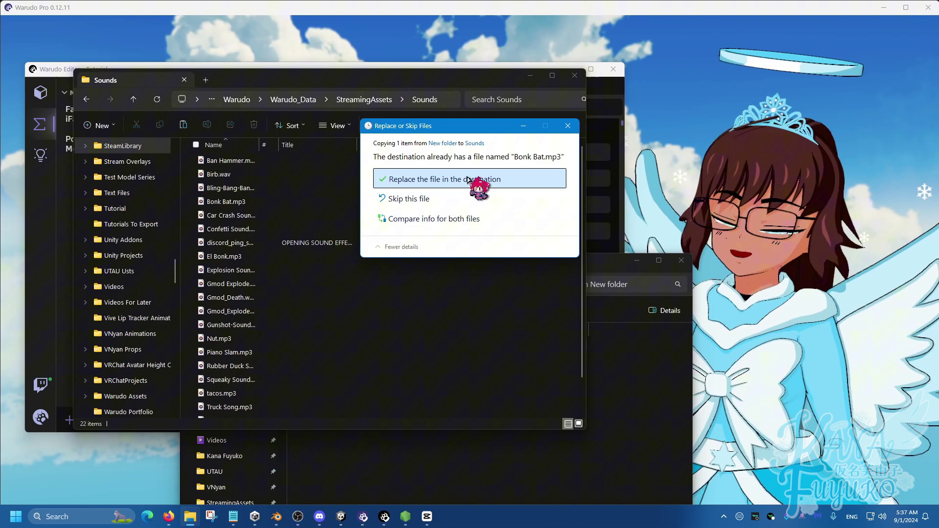
click(477, 178)
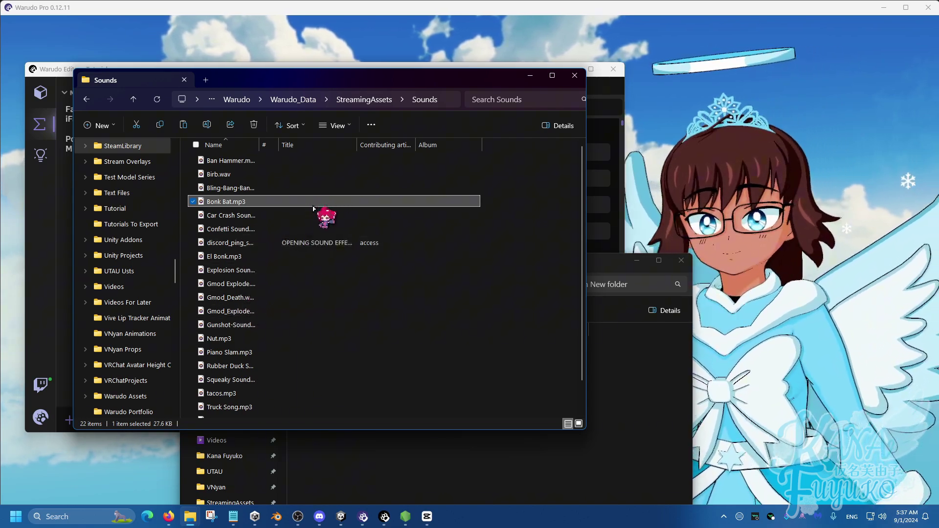
click(542, 198)
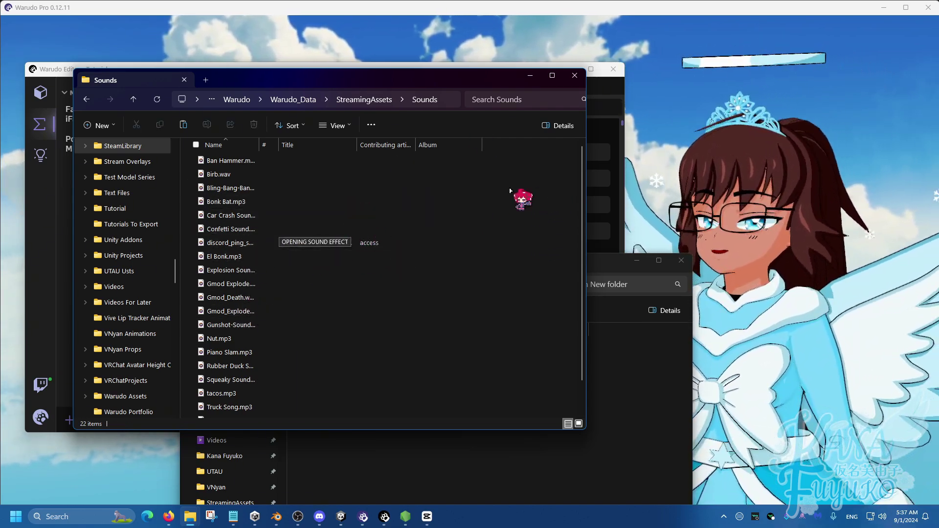
- Close the Sounds folder window and minimize the New folder window to get back to the Warudo Editor
click(574, 78)
drag(613, 271, 502, 87)
click(526, 77)
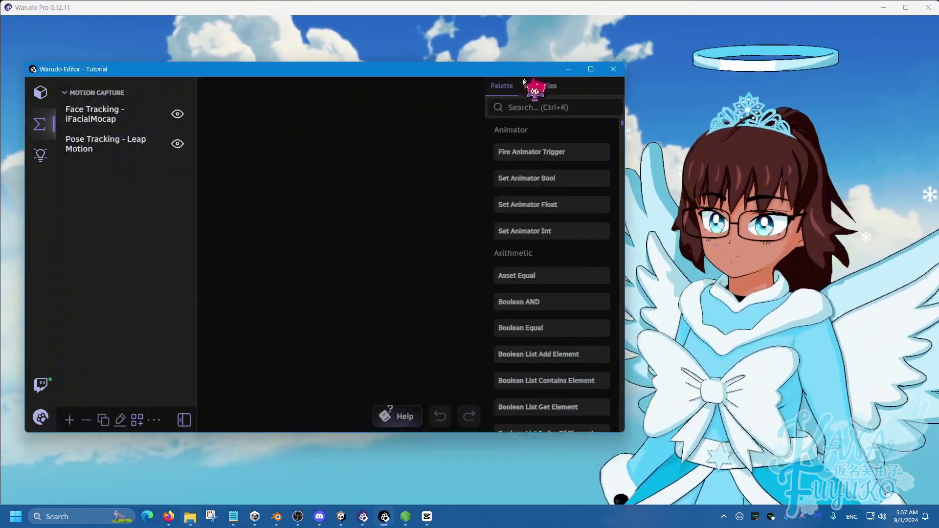
- Create a new blueprint and rename it Sound Redeem
click(70, 419)
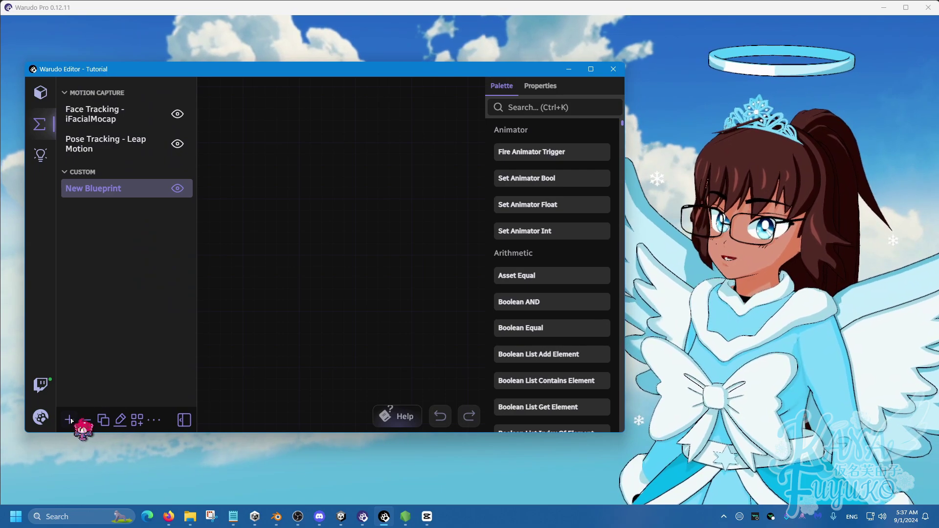
click(120, 420)
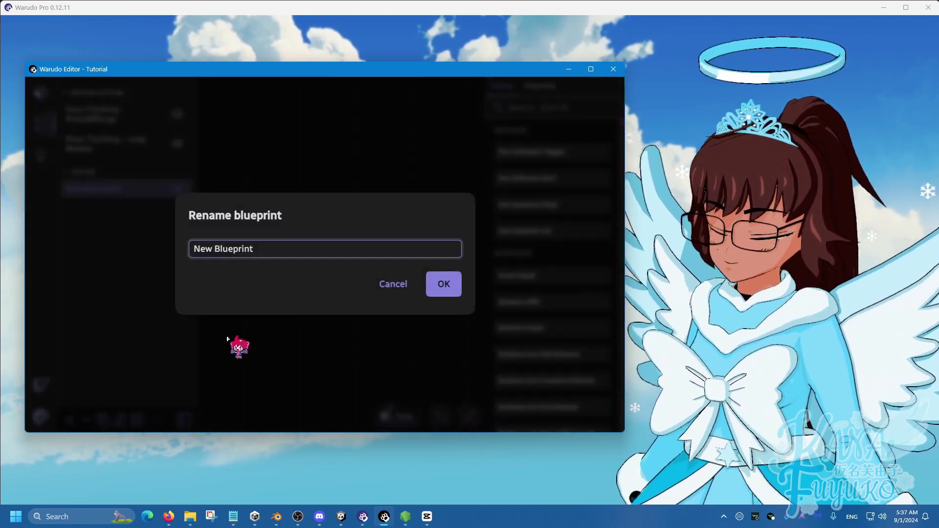
key(ctrl+a)
text(Sou)
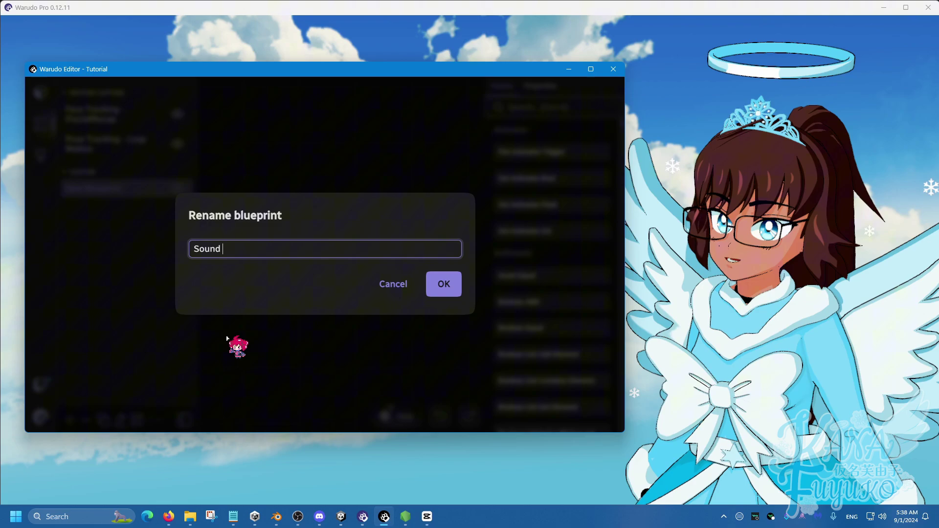
text(nd Redeem)
key(Return)
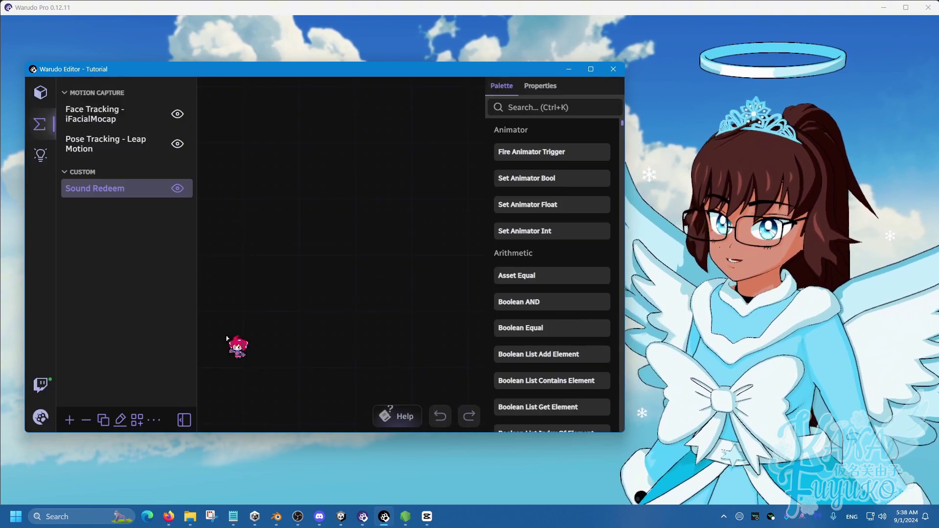
- Find the On Twitch Channel Points Redeemed node and add it to the Sound Redeem blueprint
click(525, 107)
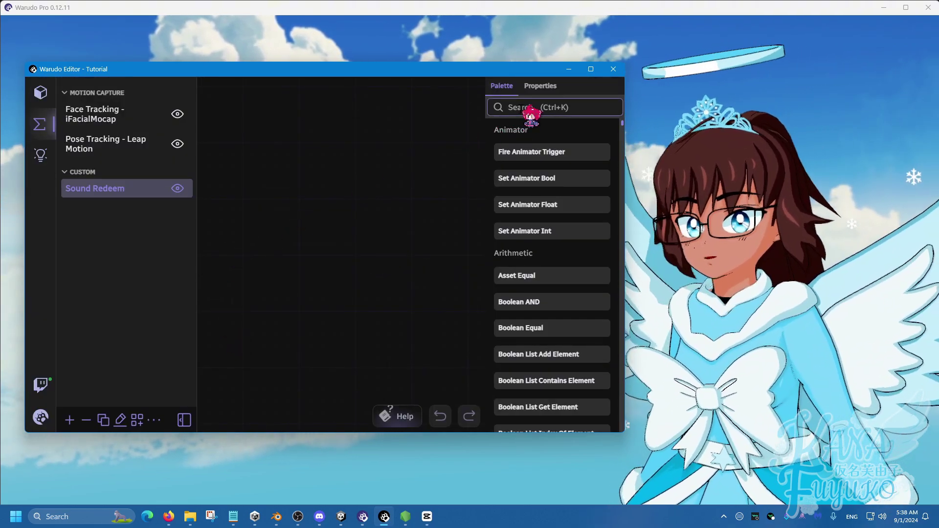
text(twi)
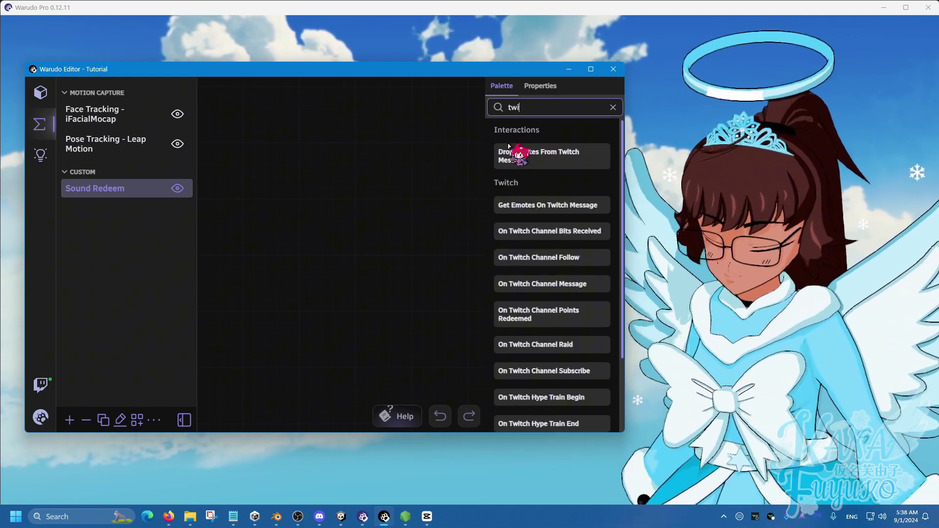
text(tch channel)
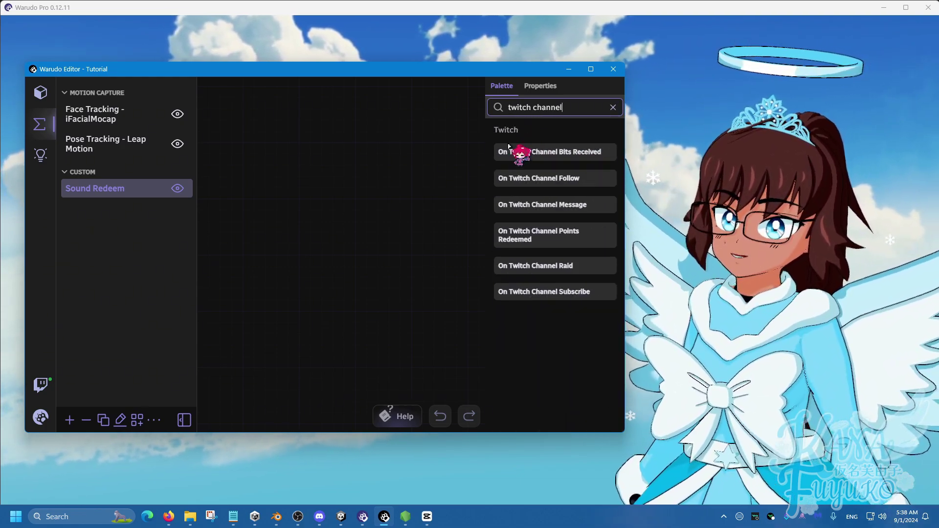
click(547, 235)
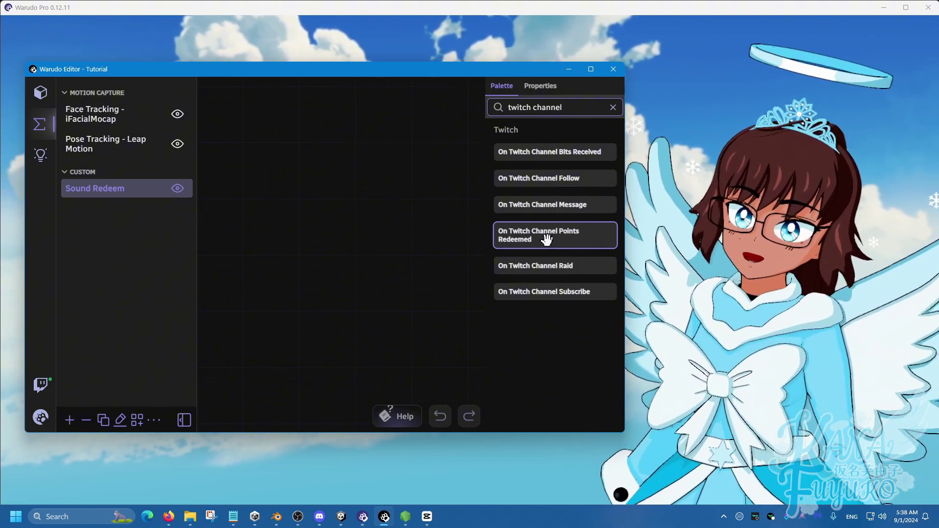
drag(547, 239, 207, 178)
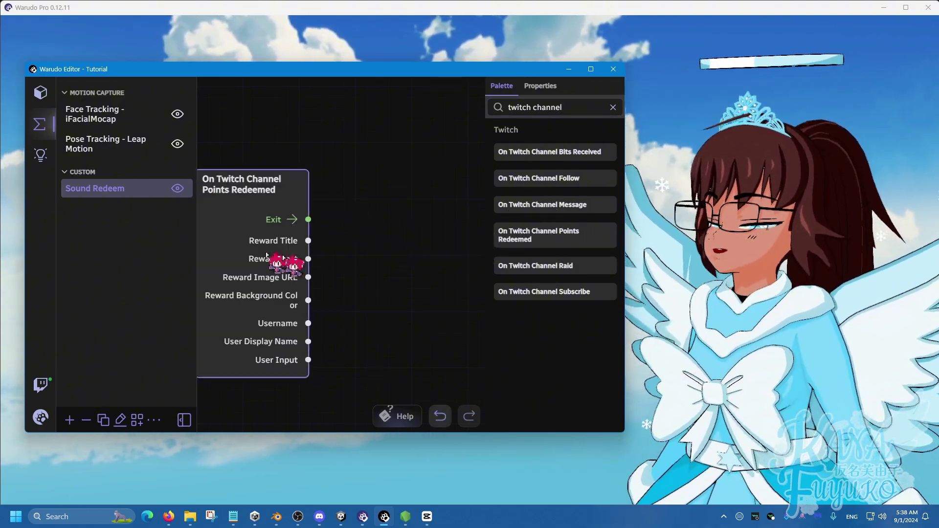
scroll(394, 267, down, 5)
drag(392, 264, 293, 247)
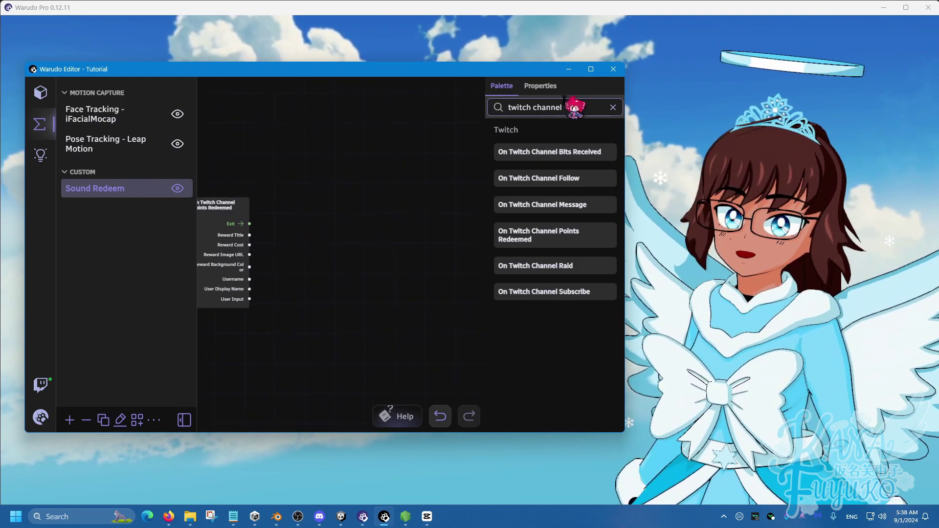
- Add a String Contains node and an If Branch node beside the Twitch points node
drag(563, 107, 488, 126)
text(stri)
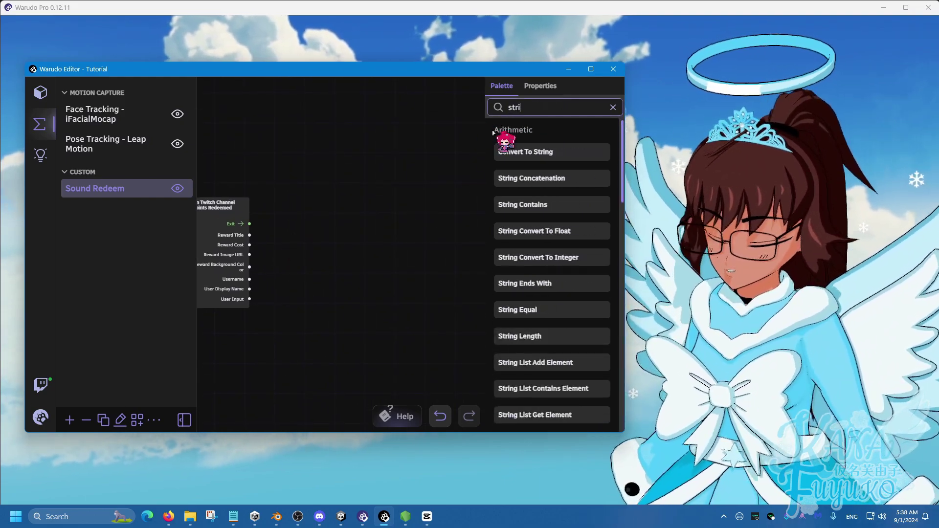
text(ng conta)
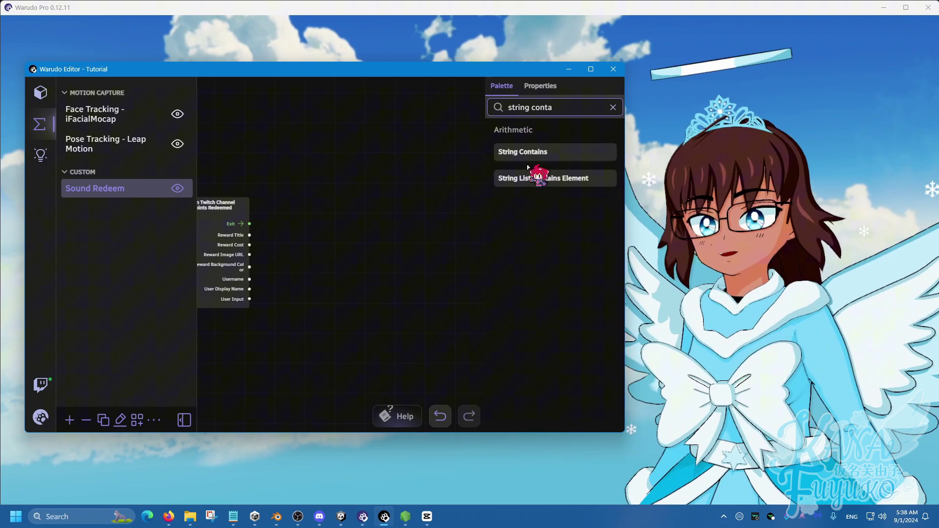
drag(526, 151, 286, 254)
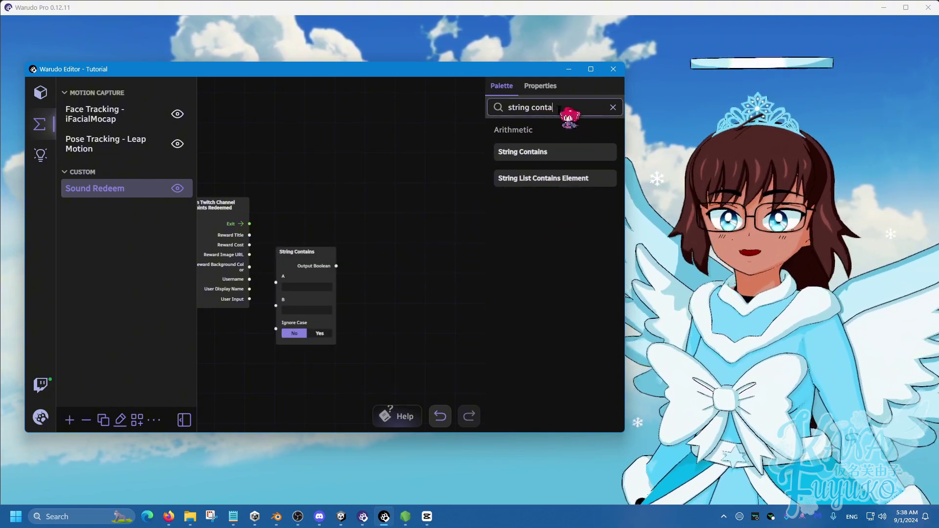
drag(562, 107, 409, 121)
text(if bran)
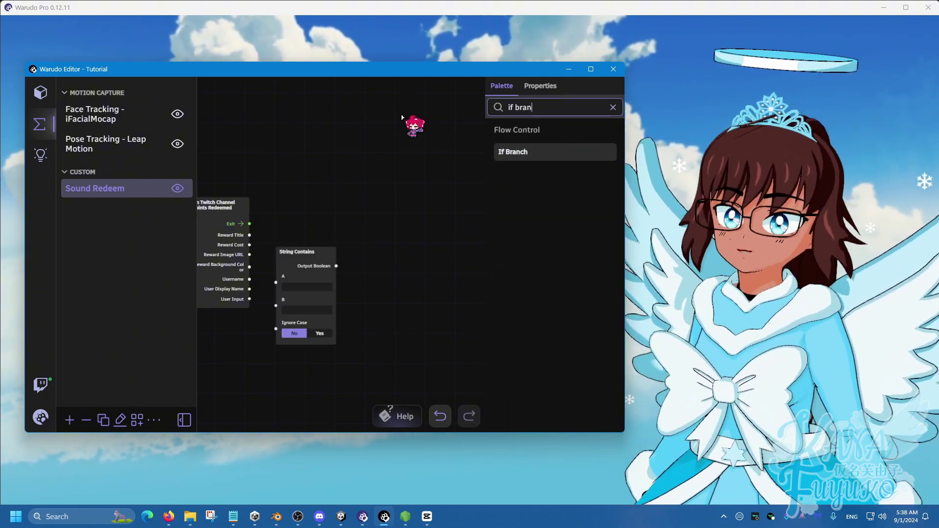
drag(506, 152, 361, 201)
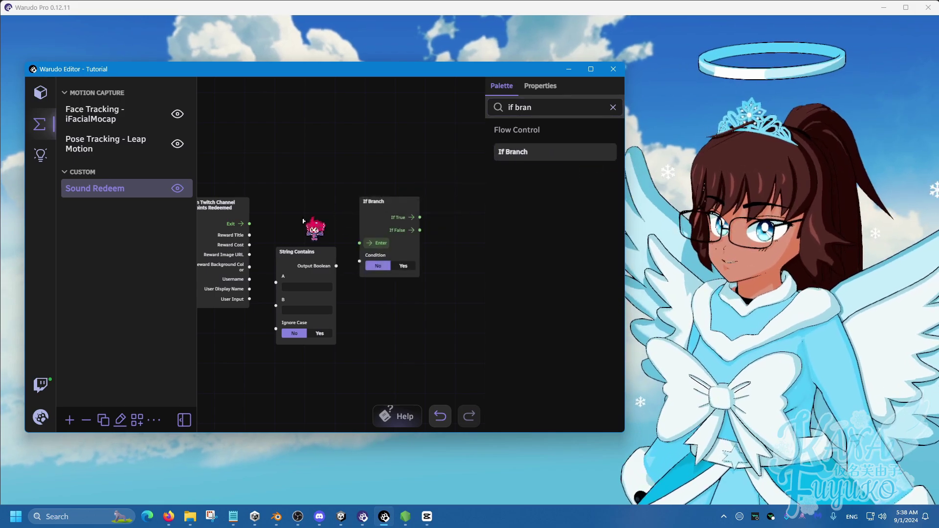
- Connect the Twitch node's Exit to If Branch's Enter, Reward Title to String Contains input A, and Output Boolean to Condition
drag(250, 223, 360, 243)
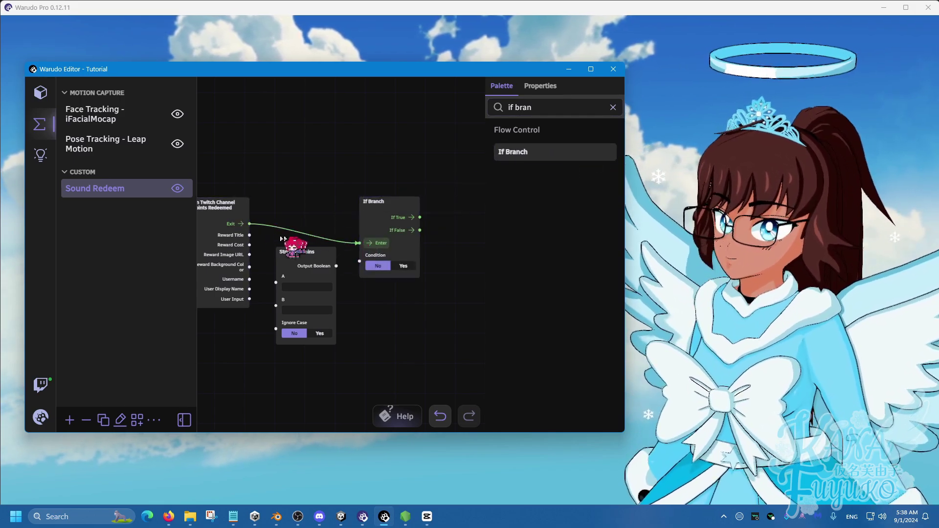
drag(249, 234, 275, 283)
drag(336, 265, 360, 262)
click(279, 270)
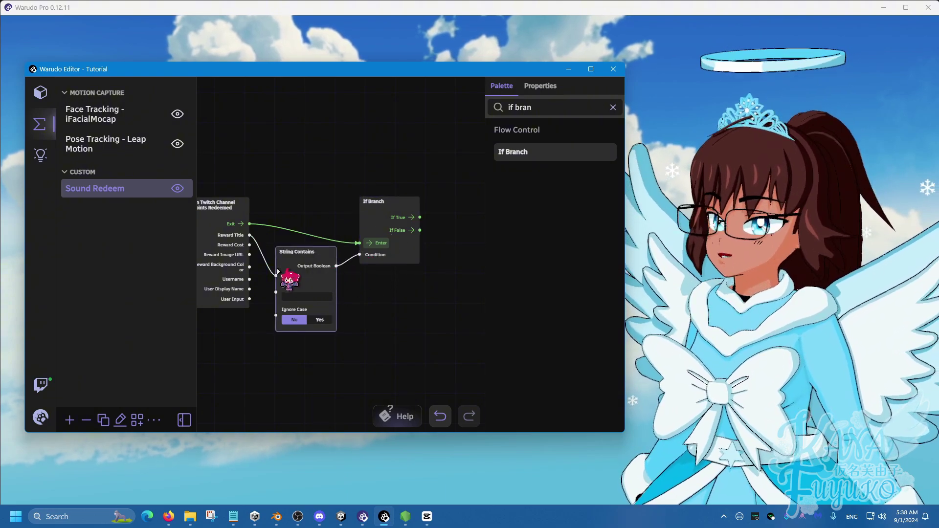
- Set input B of the String Contains node to Bonk Sound
drag(252, 296, 292, 295)
click(338, 294)
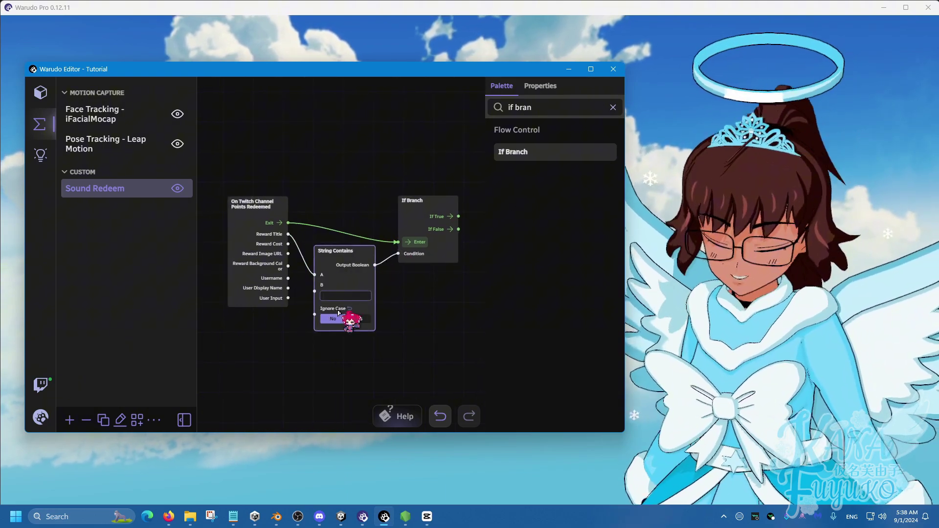
text(Sound Redeem)
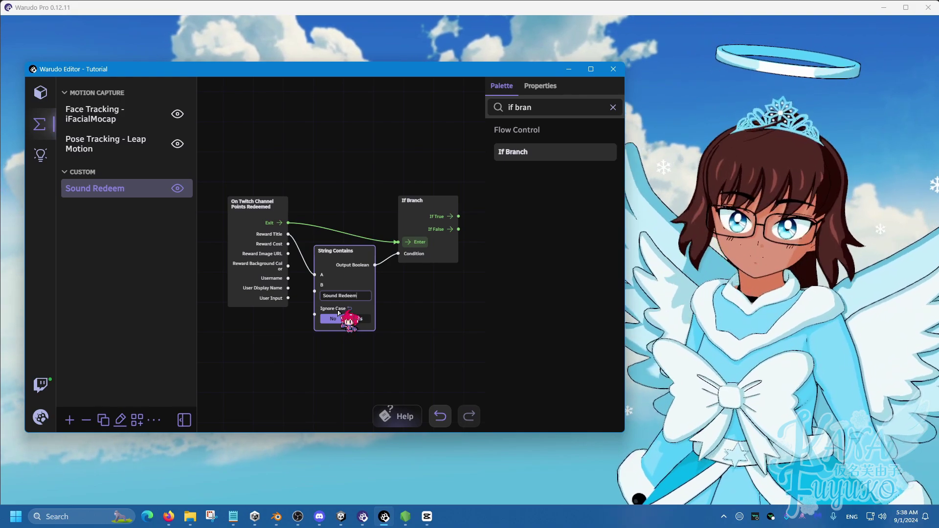
key(ctrl+a)
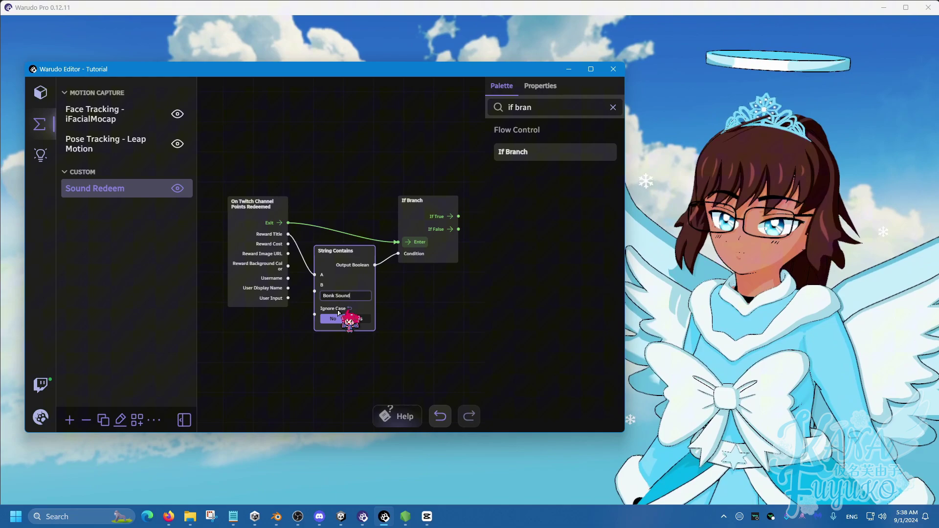
click(430, 304)
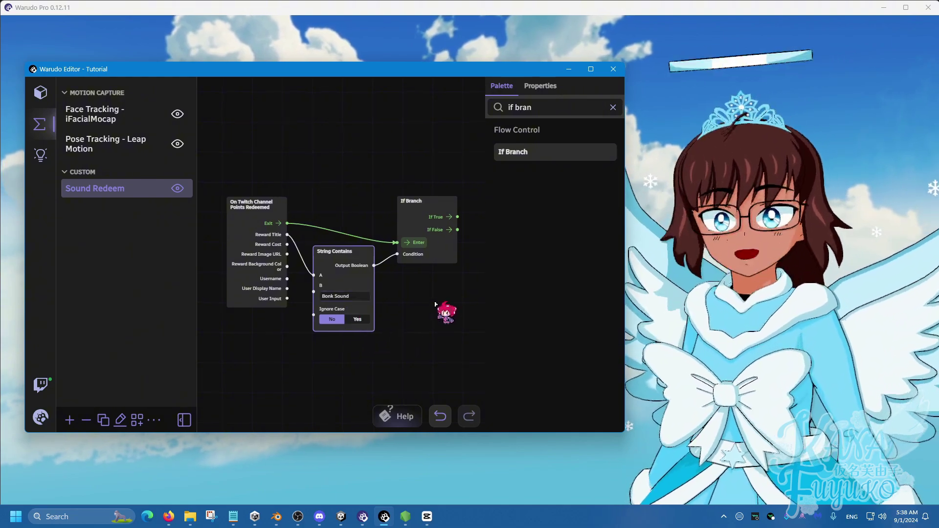
drag(329, 249, 323, 249)
click(349, 218)
- Add a Play Sound node beside the If Branch node and connect If True to its Enter input
scroll(348, 218, down, 2)
drag(353, 207, 301, 215)
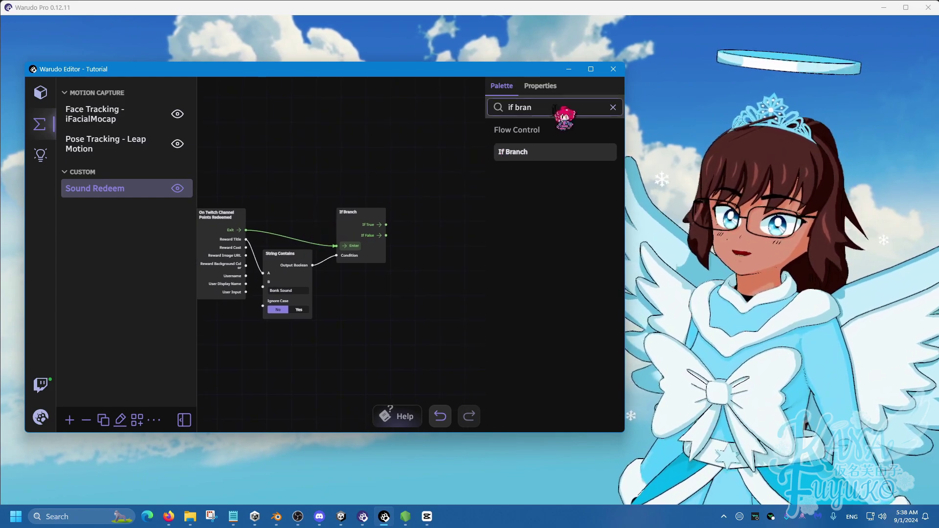
drag(555, 107, 494, 119)
text(sound)
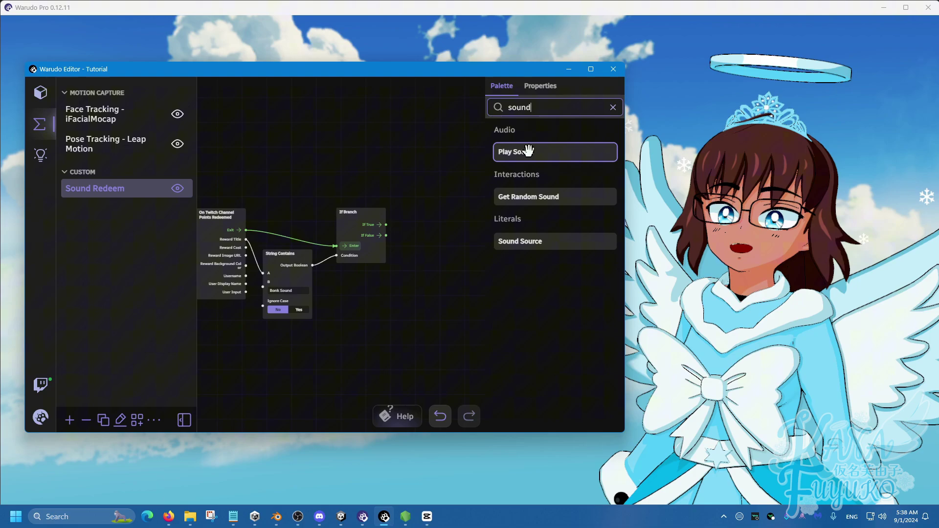
drag(526, 152, 416, 225)
scroll(391, 269, up, 3)
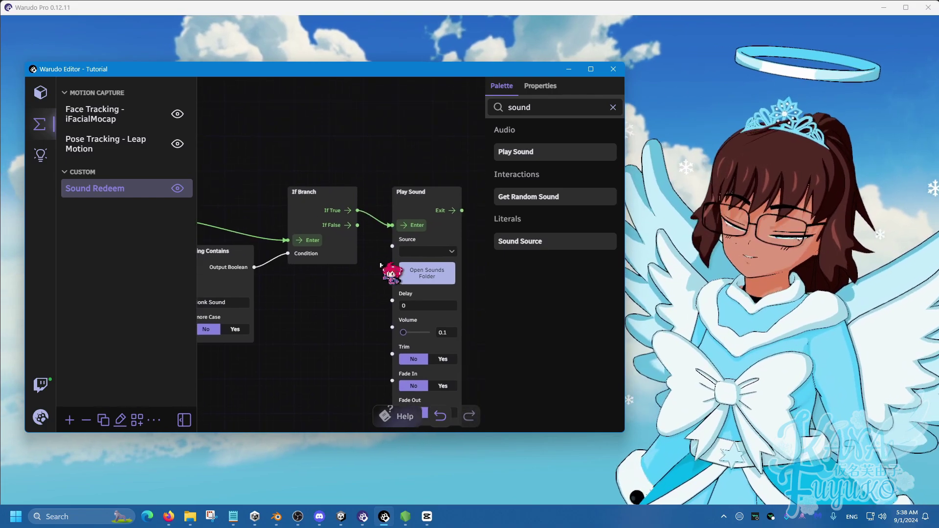
- Set the Play Sound node's source to Bonk Bat.mp3
click(426, 252)
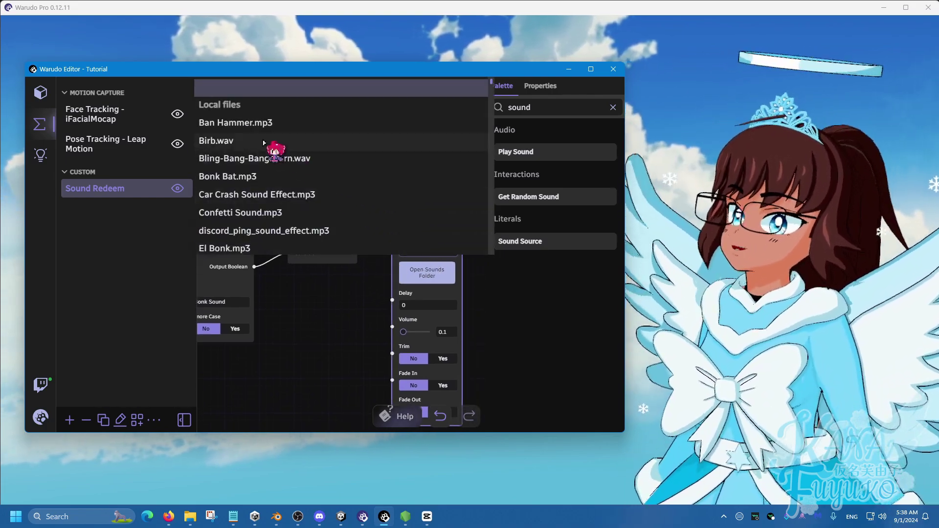
click(262, 178)
scroll(275, 339, down, 5)
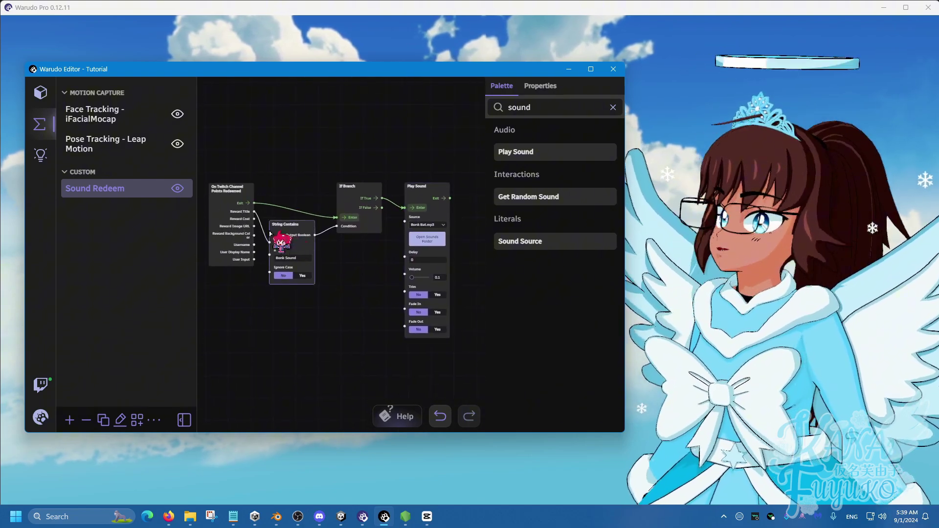
- Examine the finished node chain from the Twitch redeem node through String Contains and If Branch to Play Sound
scroll(219, 173, up, 2)
click(227, 192)
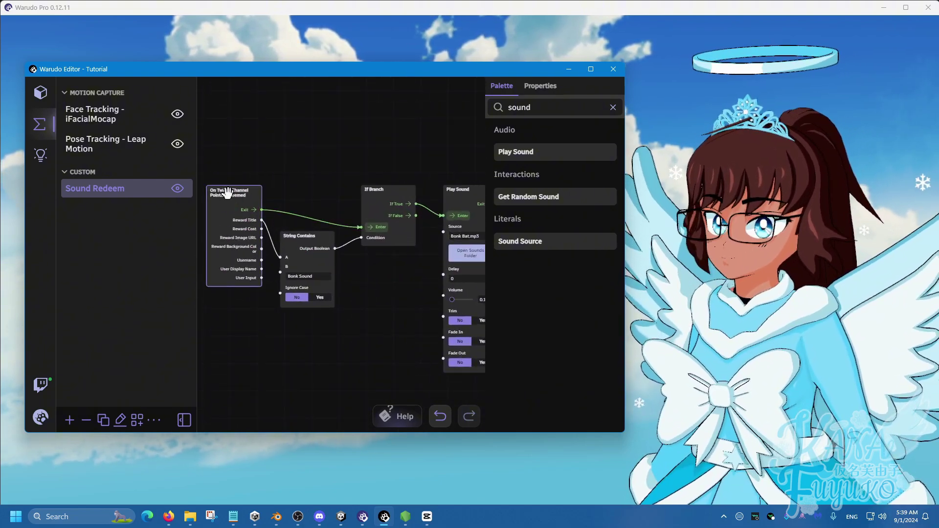
click(307, 277)
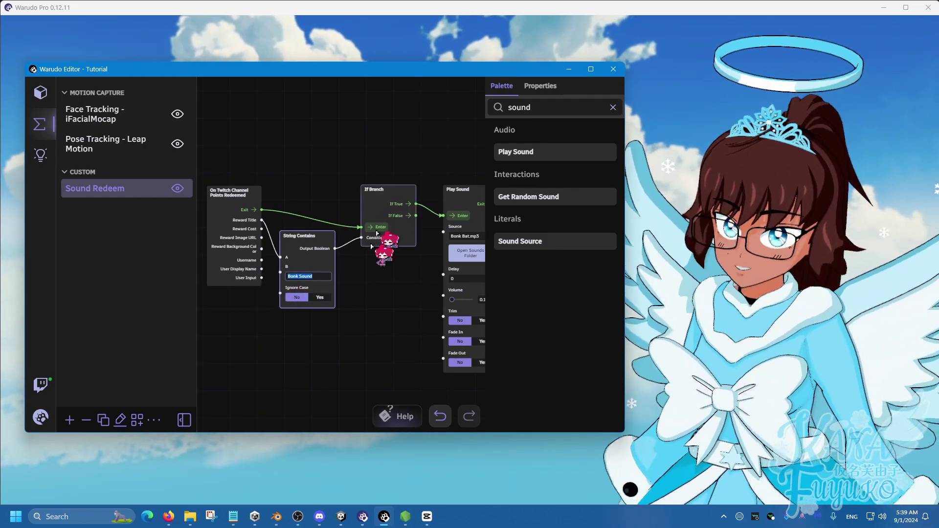
drag(349, 284, 348, 284)
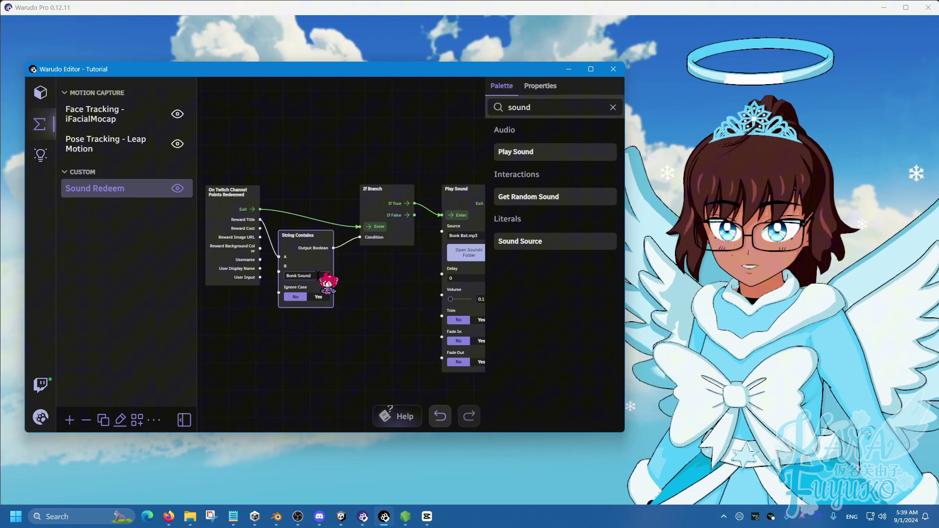
drag(380, 283, 334, 287)
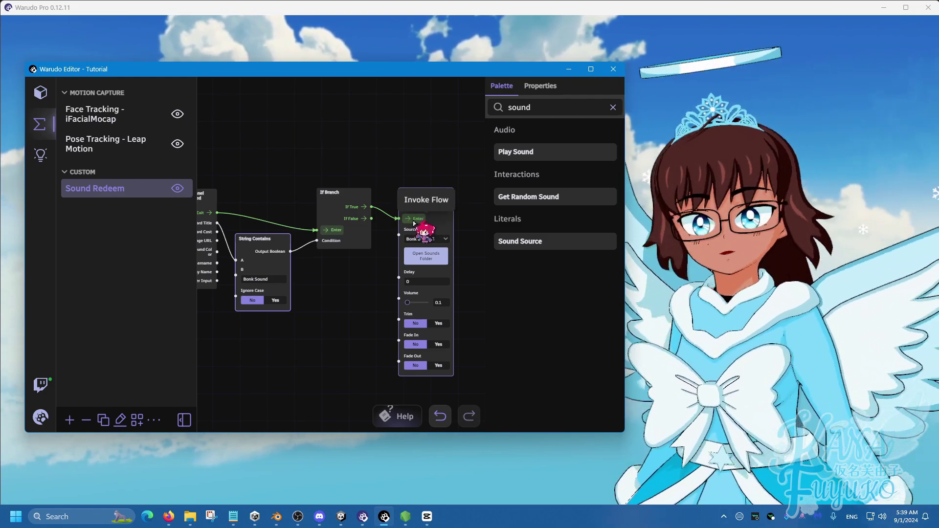
drag(269, 279, 237, 290)
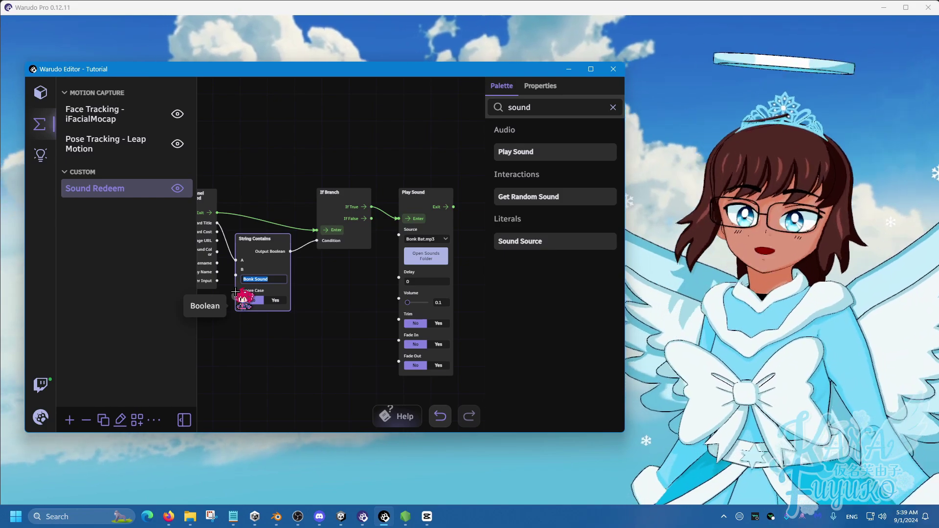
drag(235, 291, 260, 293)
drag(314, 322, 353, 320)
scroll(353, 320, down, 2)
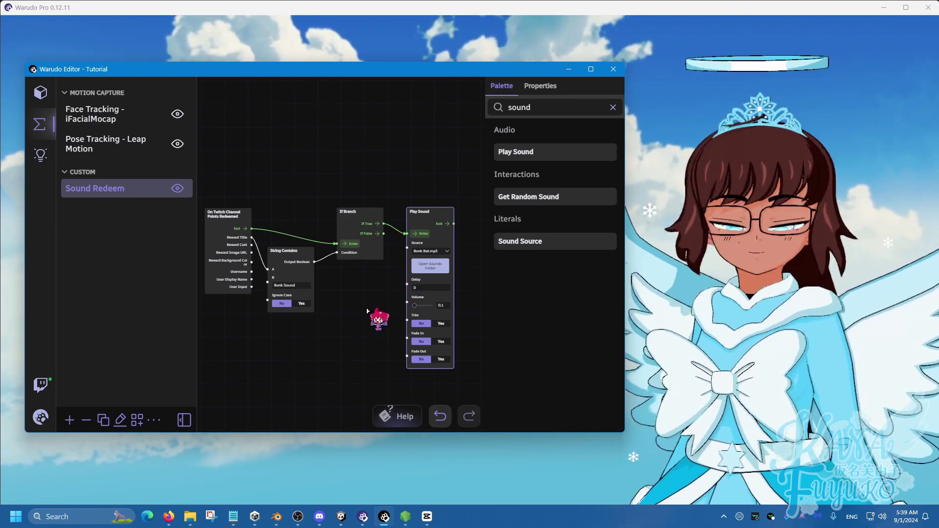
drag(374, 282, 374, 279)
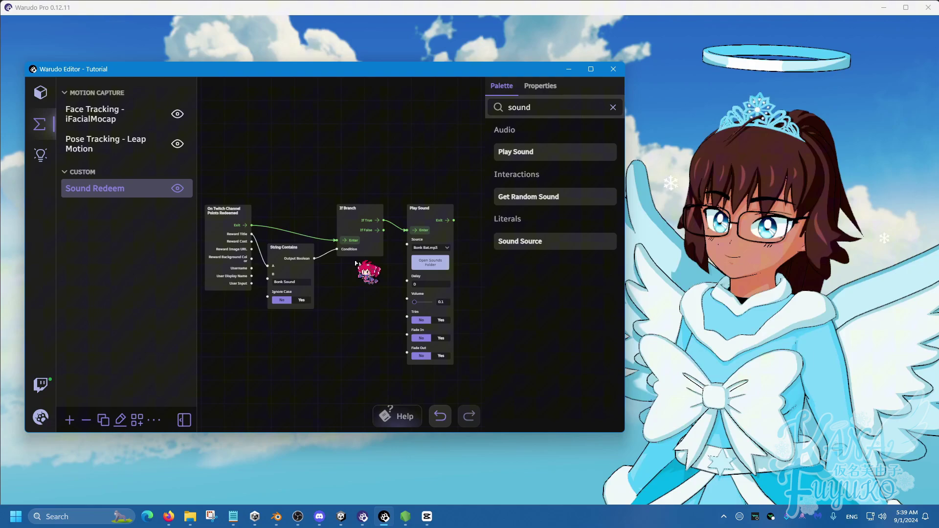
drag(371, 311, 367, 270)
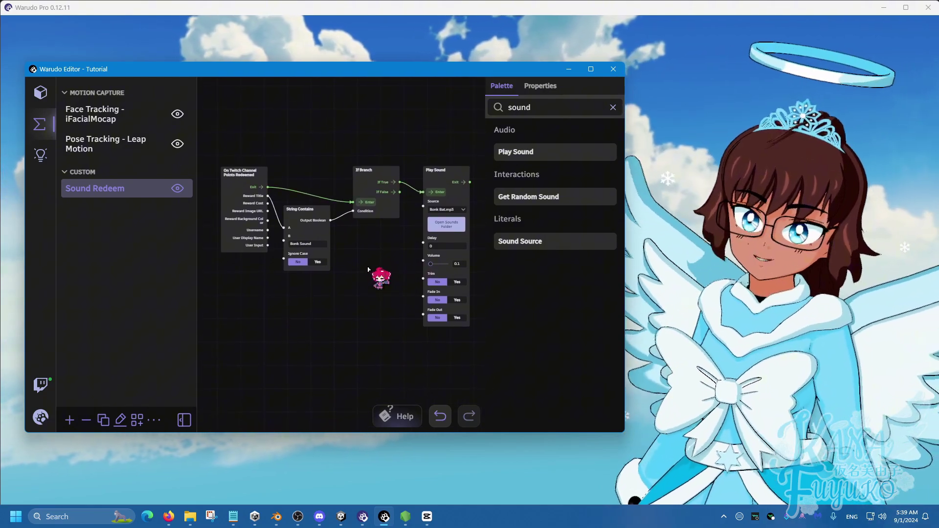
- Duplicate the Sound Redeem blueprint and rename the copy Sound Redeem YouTube
click(102, 421)
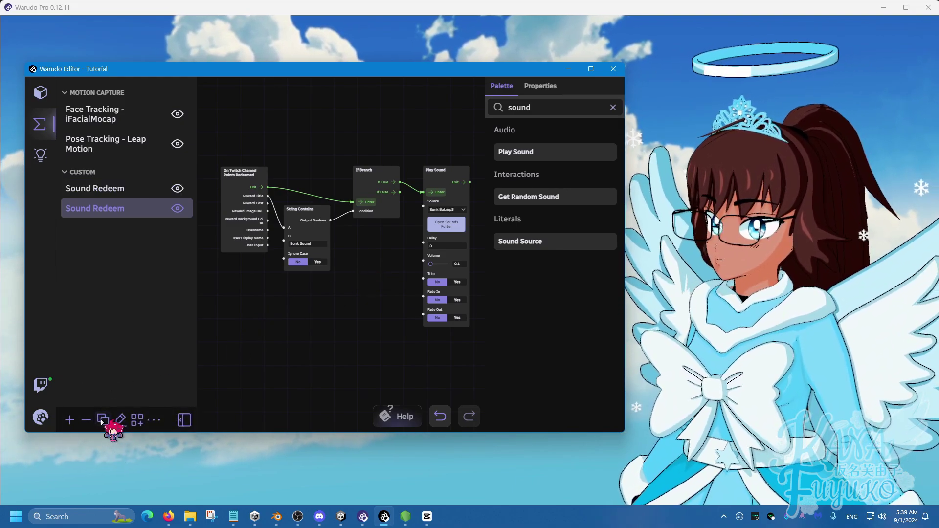
click(120, 419)
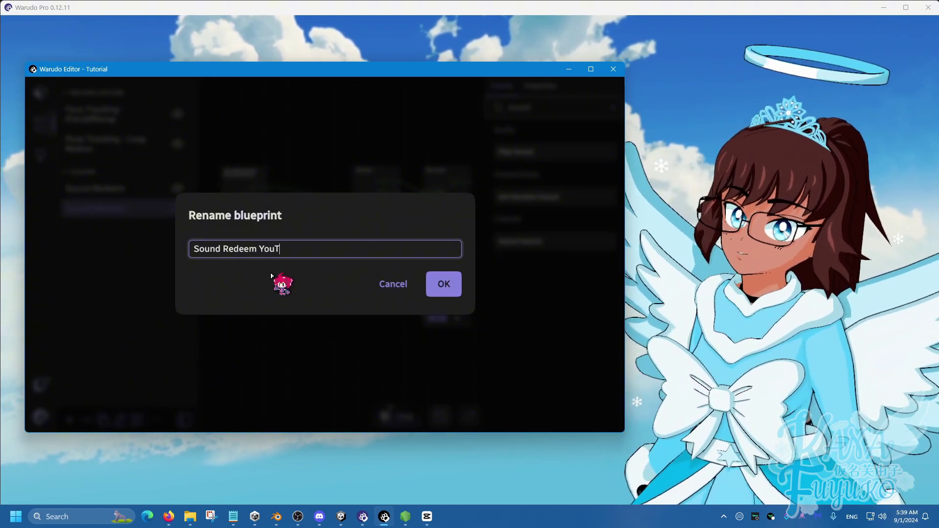
click(442, 288)
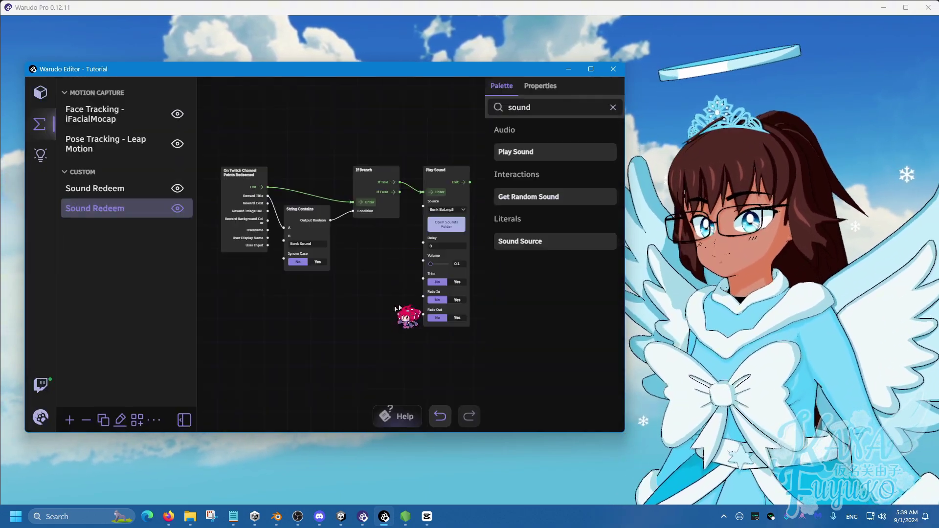
- Replace the On Twitch Channel Points Redeemed node with an On YouTube Chat Received node
scroll(306, 168, up, 3)
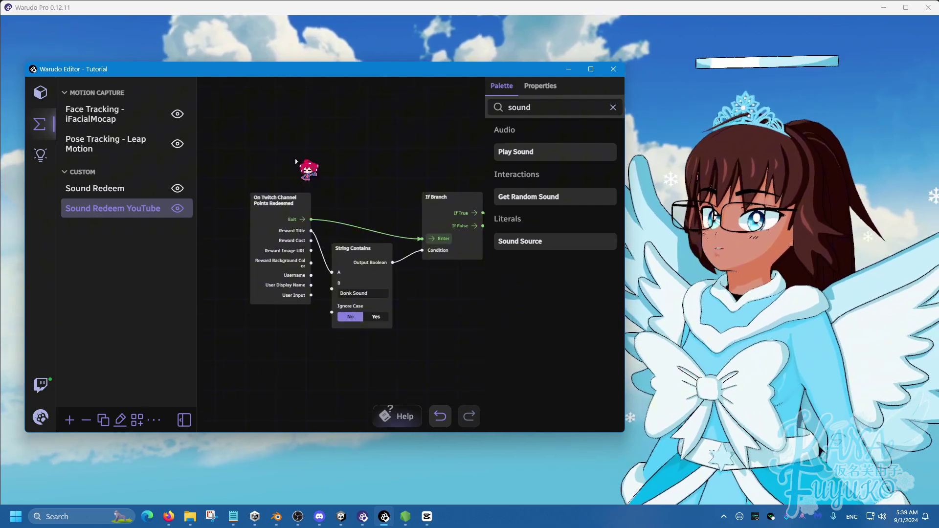
drag(285, 198, 285, 178)
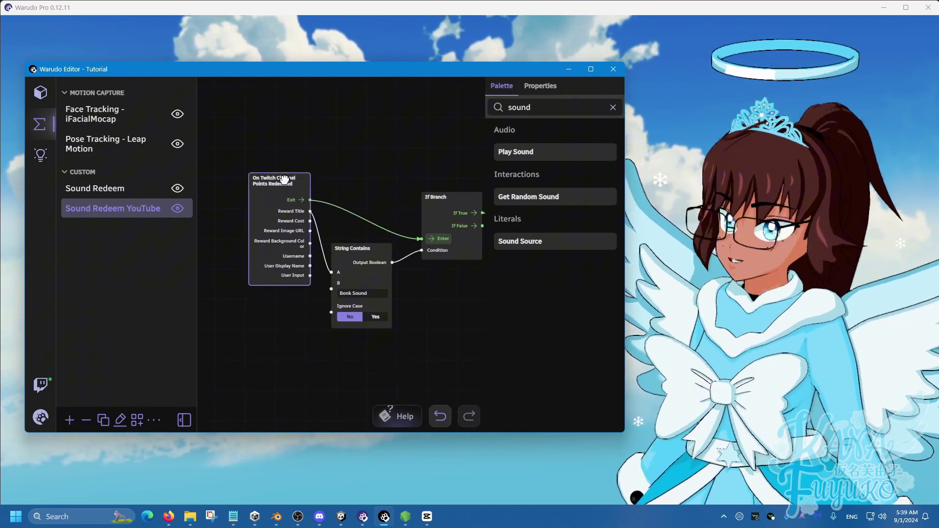
key(Delete)
text(youtube)
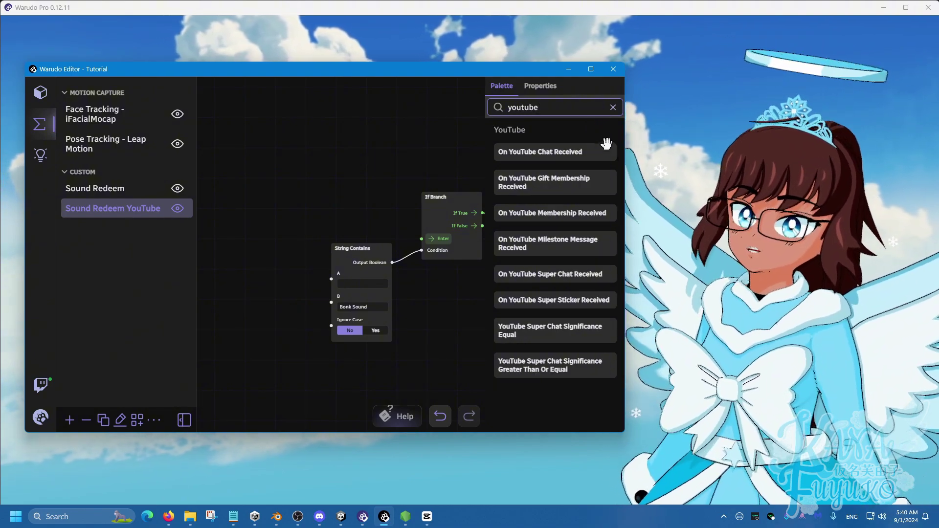
drag(606, 143, 260, 179)
- Connect the YouTube node's Exit to If Branch's Enter and Message to String Contains input A, and set input B to !bonk
drag(319, 204, 421, 239)
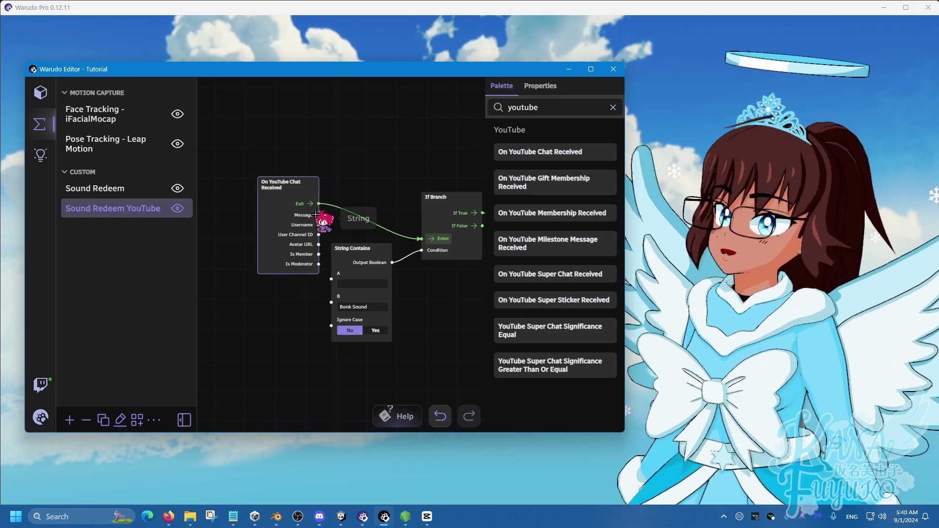
drag(331, 278, 318, 215)
click(374, 294)
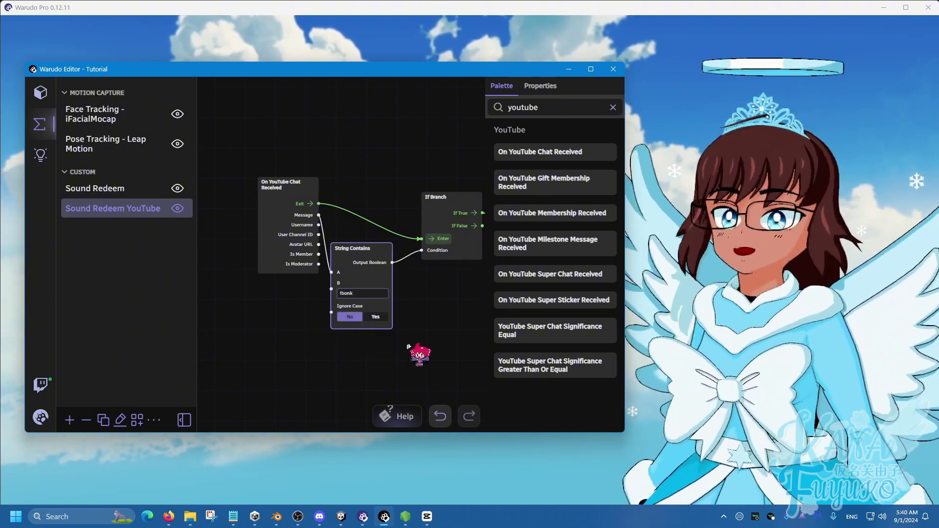
drag(444, 329, 315, 336)
scroll(388, 323, down, 2)
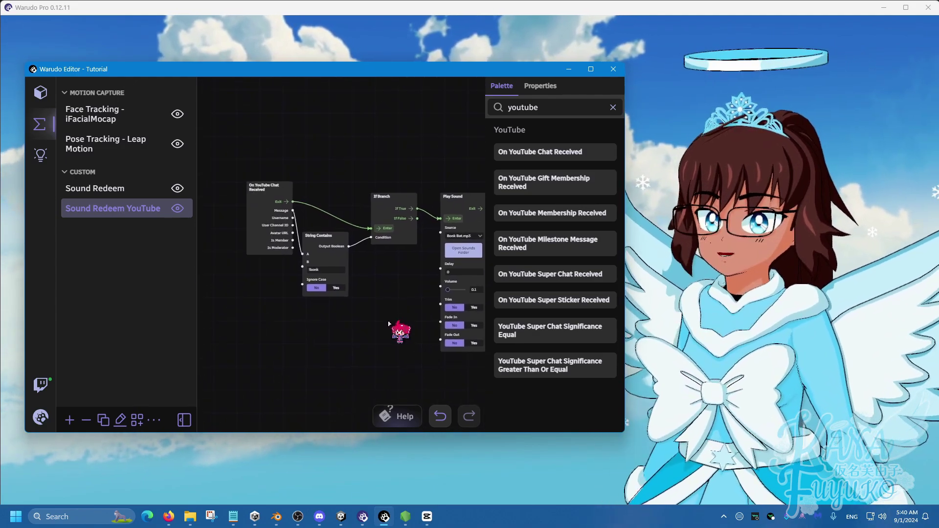
- Check the YouTube and Twitch integration pages in the settings and close them
click(41, 417)
click(68, 305)
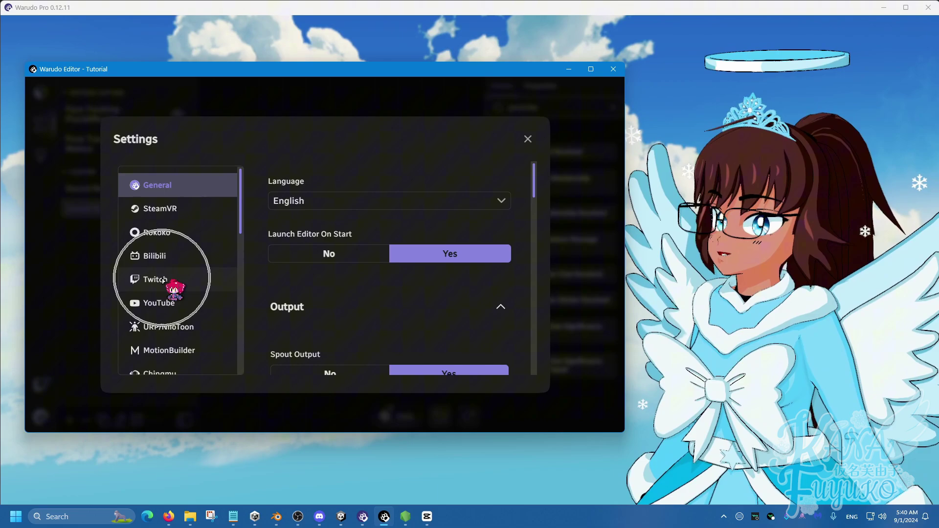
click(162, 285)
click(169, 303)
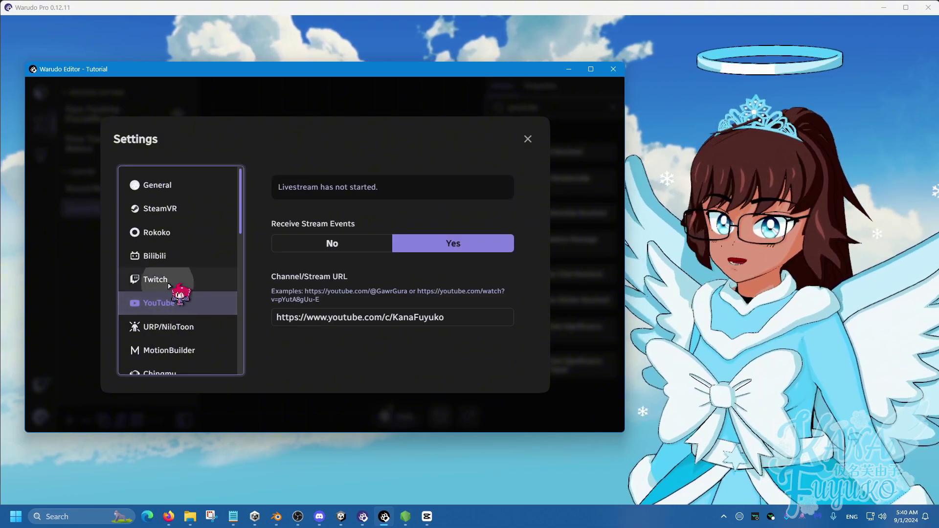
click(166, 281)
click(528, 139)
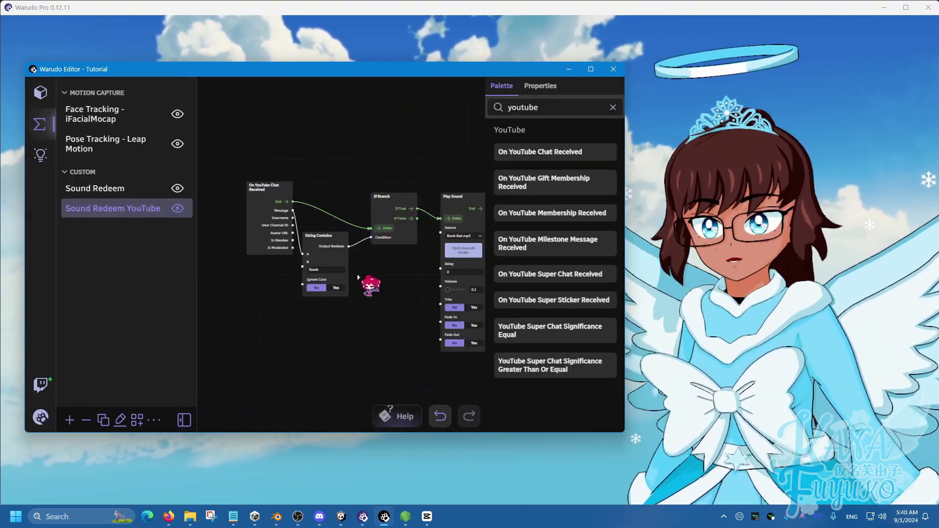
- Move the On YouTube Chat Received node slightly farther away from the String Contains node
drag(277, 208, 263, 214)
drag(298, 350, 271, 356)
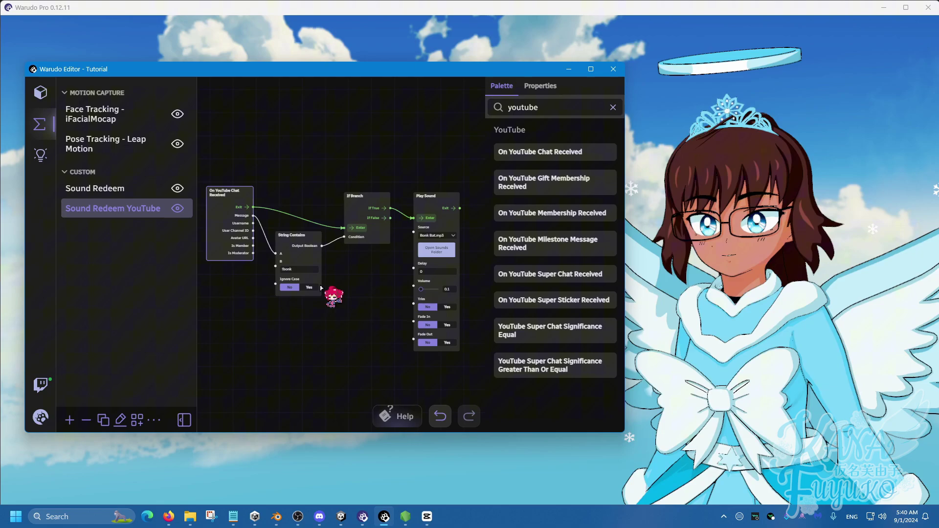
drag(341, 145, 304, 156)
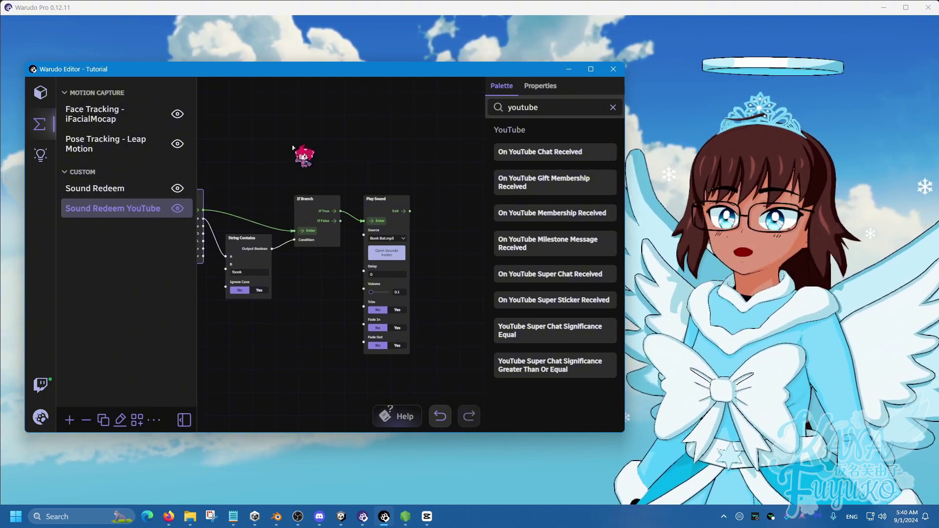
- Add a Music Player asset from the Audio category to the scene
click(40, 93)
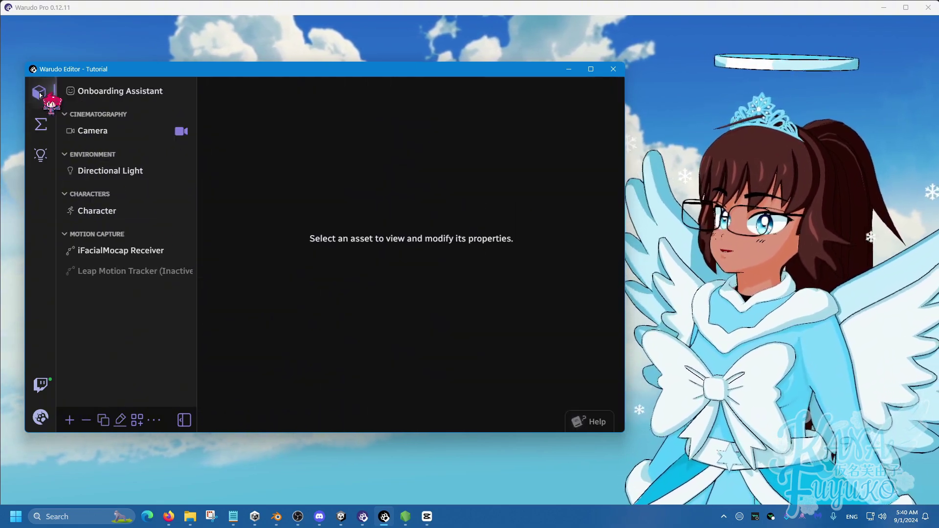
click(69, 419)
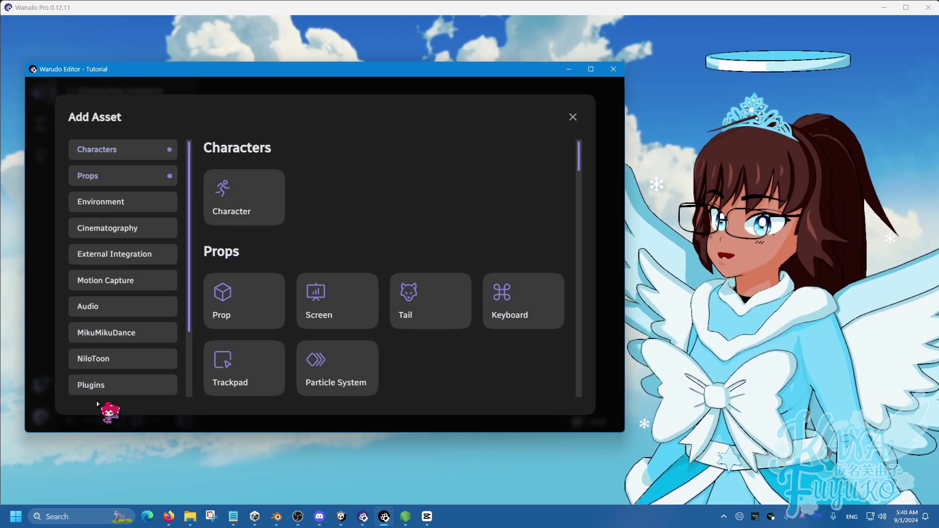
click(122, 308)
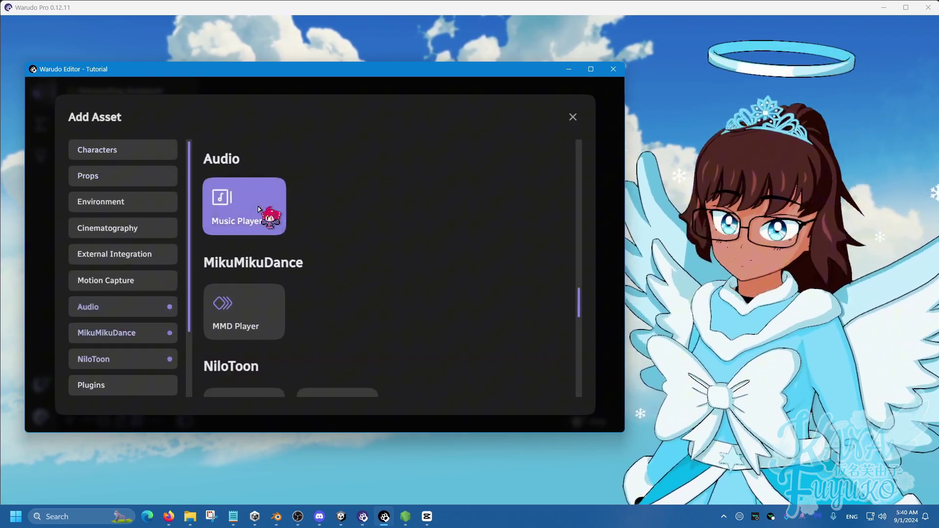
click(267, 215)
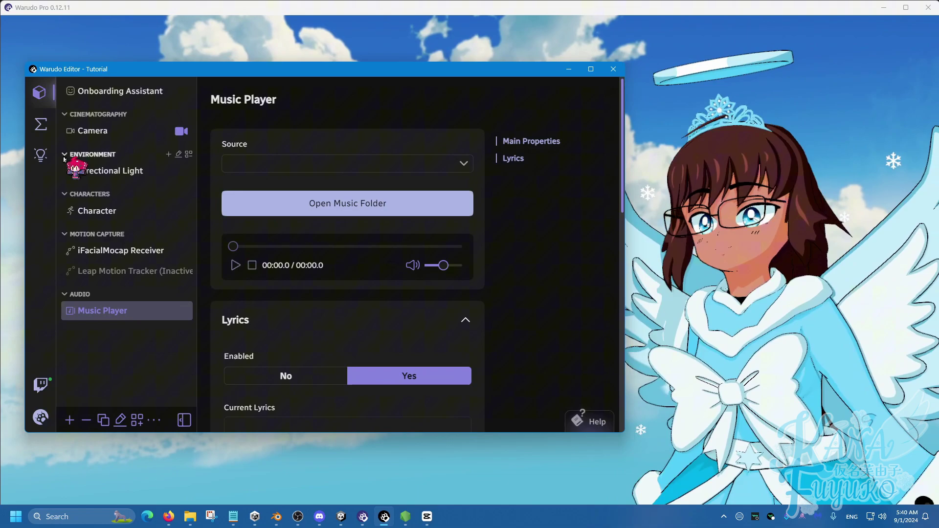
- Add a Play Music node beside Play Sound in the Sound Redeem YouTube blueprint and assign the Music Player asset to it
click(39, 128)
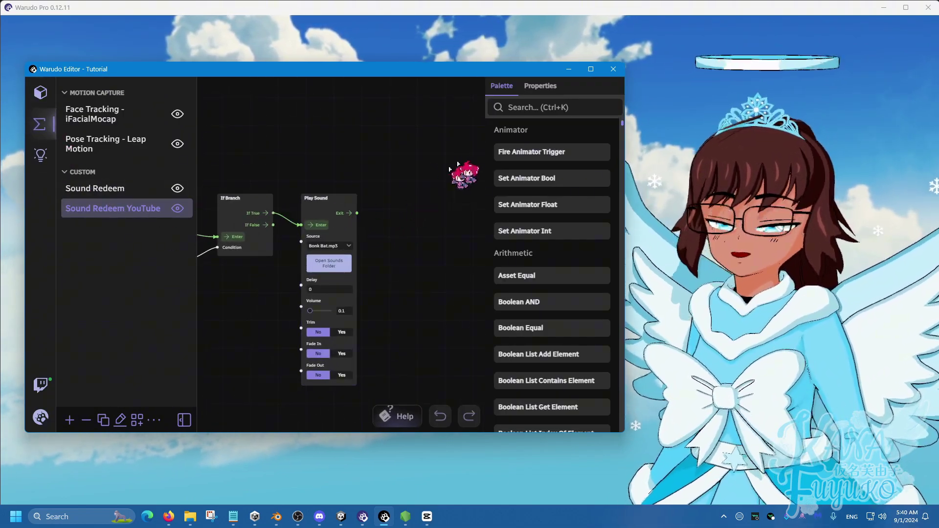
click(555, 108)
text(music)
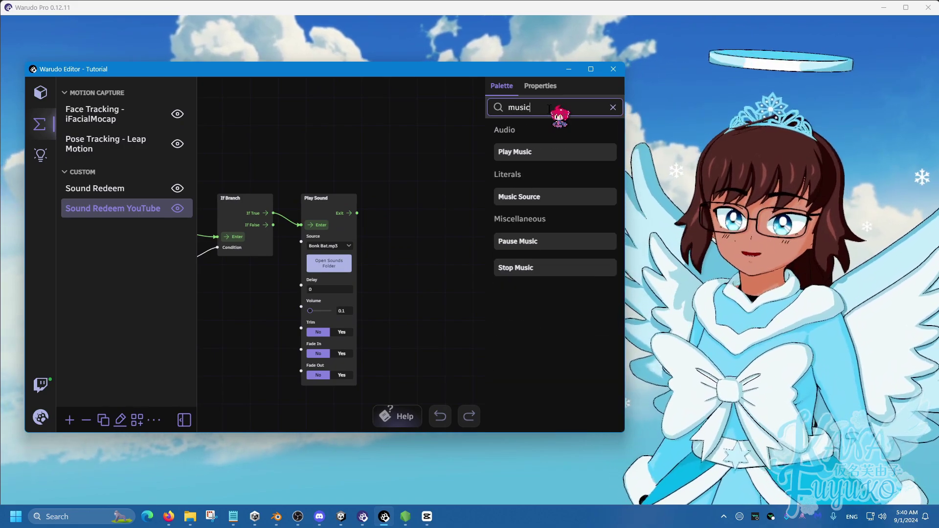
drag(529, 148, 419, 220)
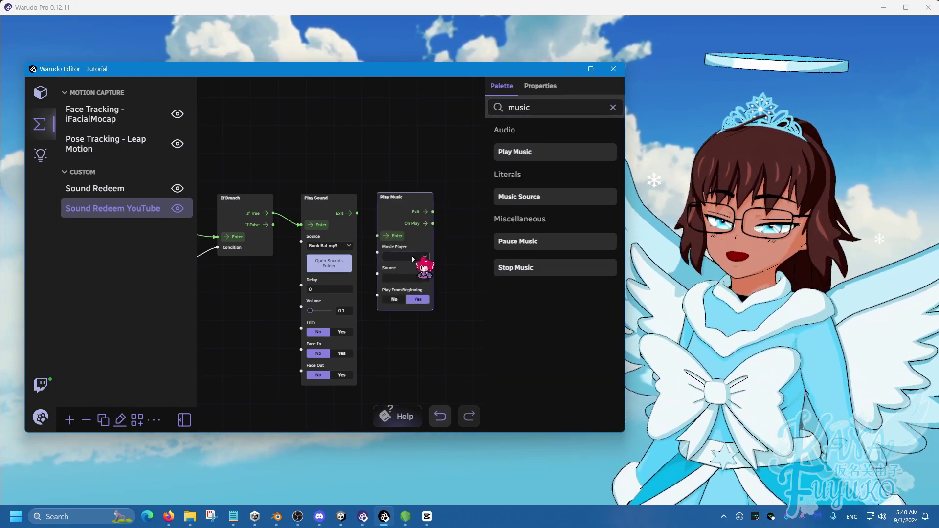
click(413, 257)
click(401, 300)
- Delete the Play Sound node, put Play Music in its place, and connect If True to its Enter input
drag(338, 196, 306, 280)
key(Delete)
drag(400, 198, 326, 190)
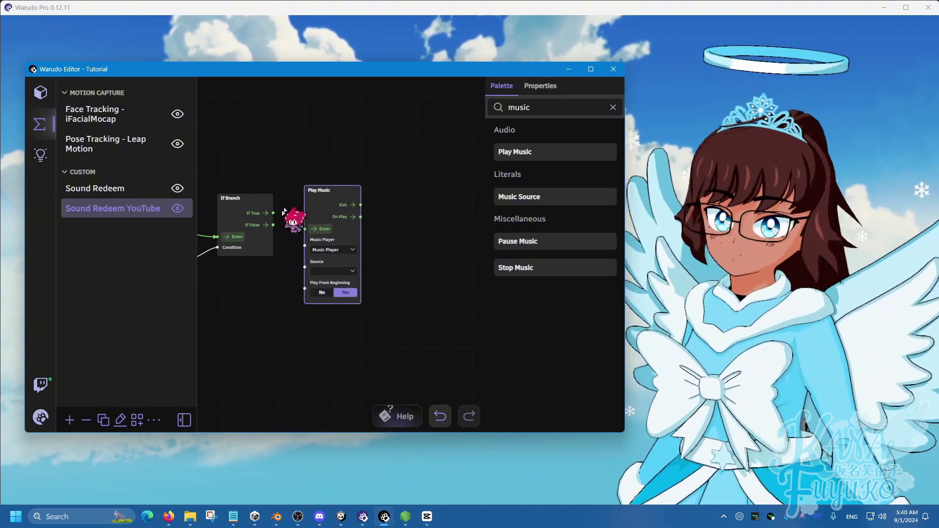
drag(273, 212, 305, 229)
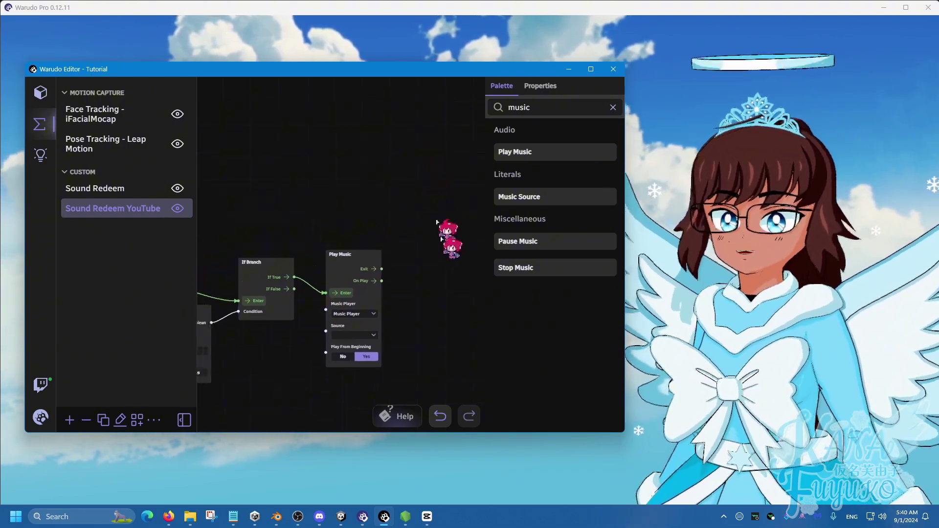
- Add an On Stream Deck Trigger node in the empty space above the If Branch node
drag(441, 239, 453, 300)
text(stream deck)
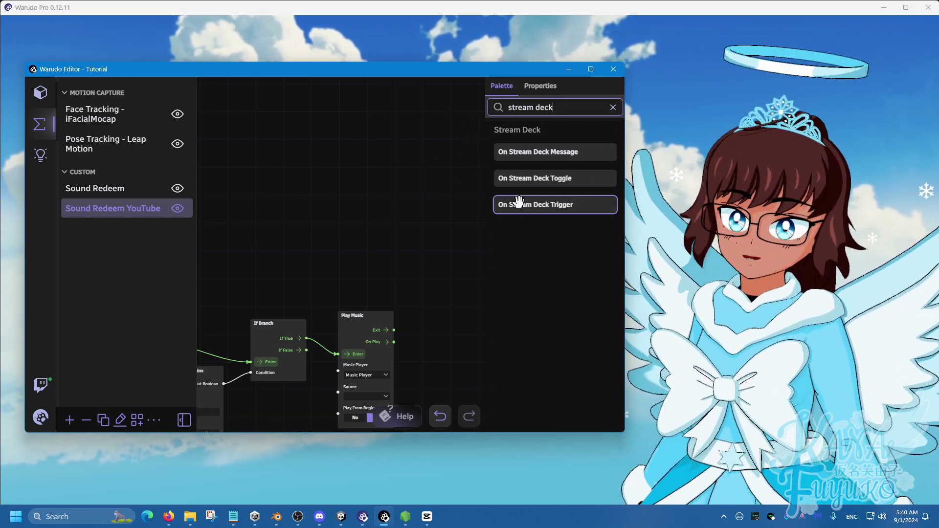
drag(519, 201, 276, 128)
- Add an On Keystroke Pressed node below On Stream Deck Trigger, and place Pause Music and Stop Music nodes beside the two triggers
text(keystr)
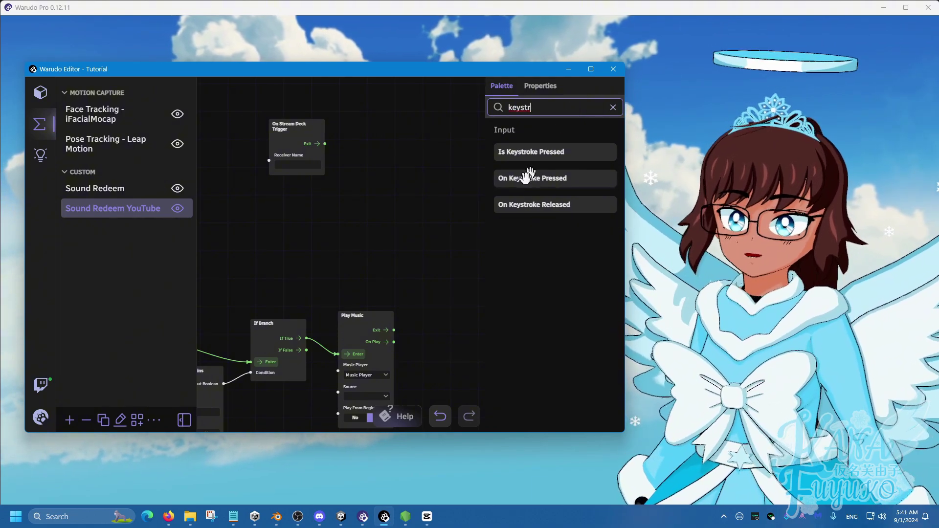
drag(527, 176, 274, 193)
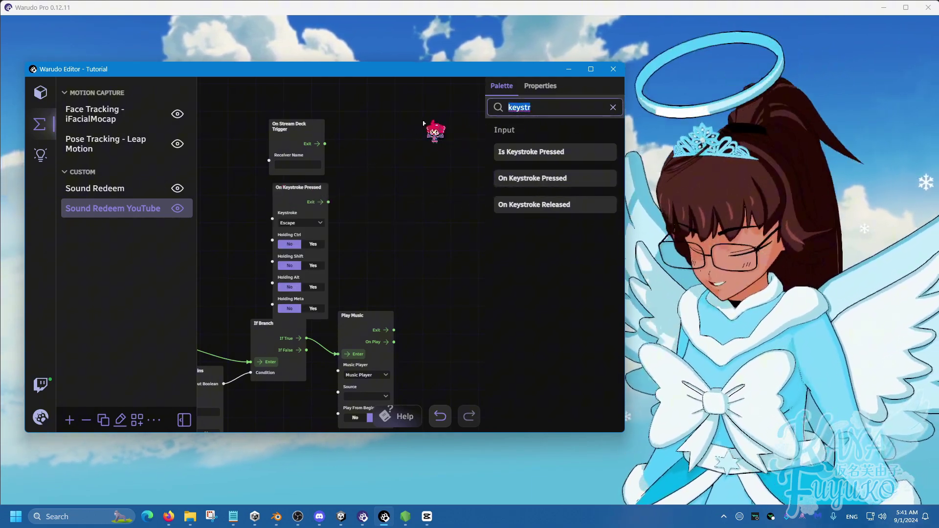
text(music)
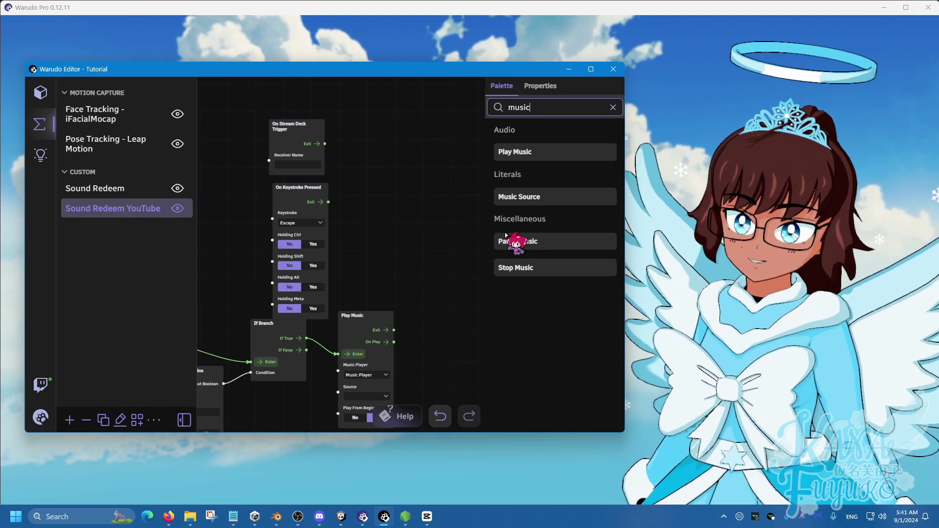
drag(498, 235, 412, 156)
drag(504, 262, 347, 224)
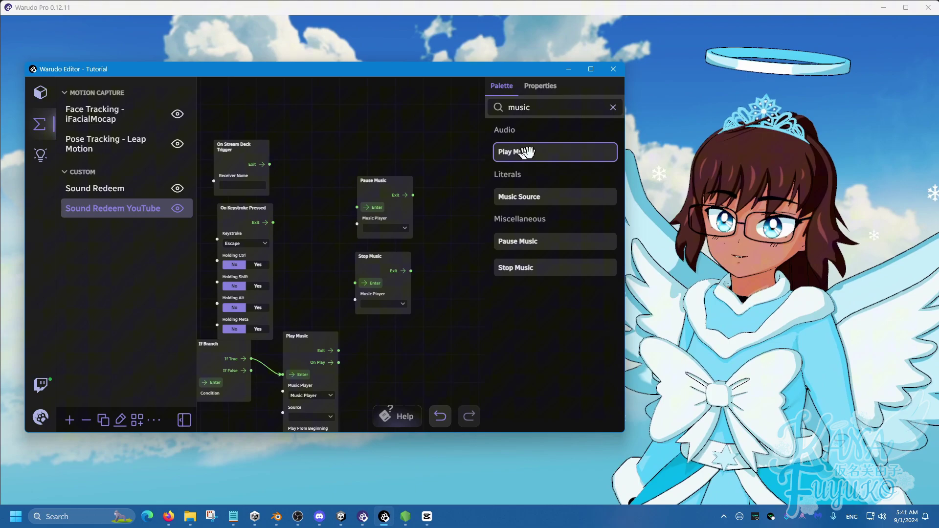
- Connect On Stream Deck Trigger's Exit to Pause Music's Enter and On Keystroke Pressed's Exit to Stop Music's Enter, spacing the nodes apart
drag(269, 165, 354, 123)
drag(255, 143, 257, 99)
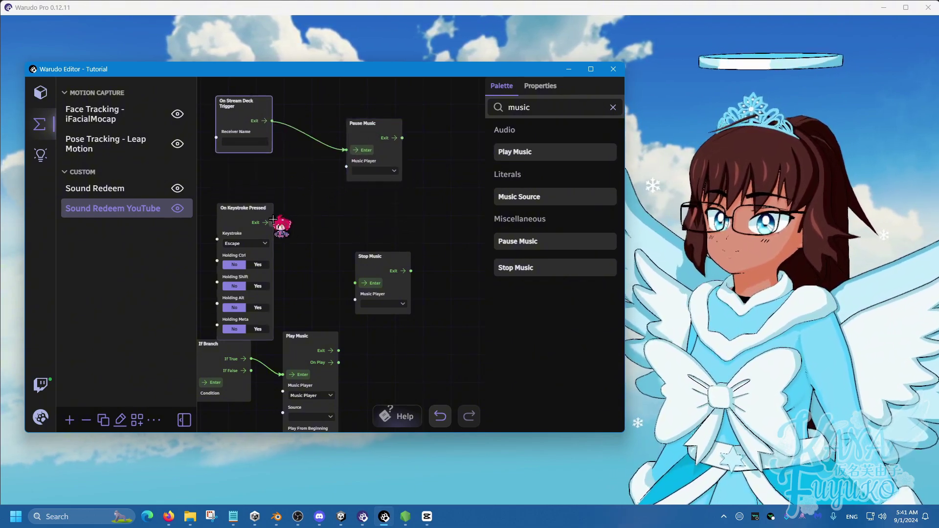
drag(272, 221, 344, 217)
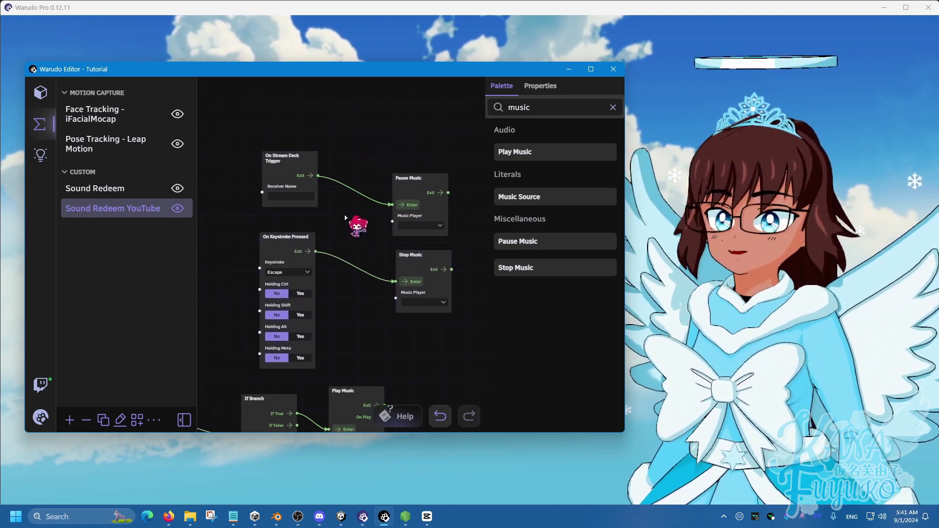
scroll(343, 218, up, 2)
scroll(362, 239, down, 2)
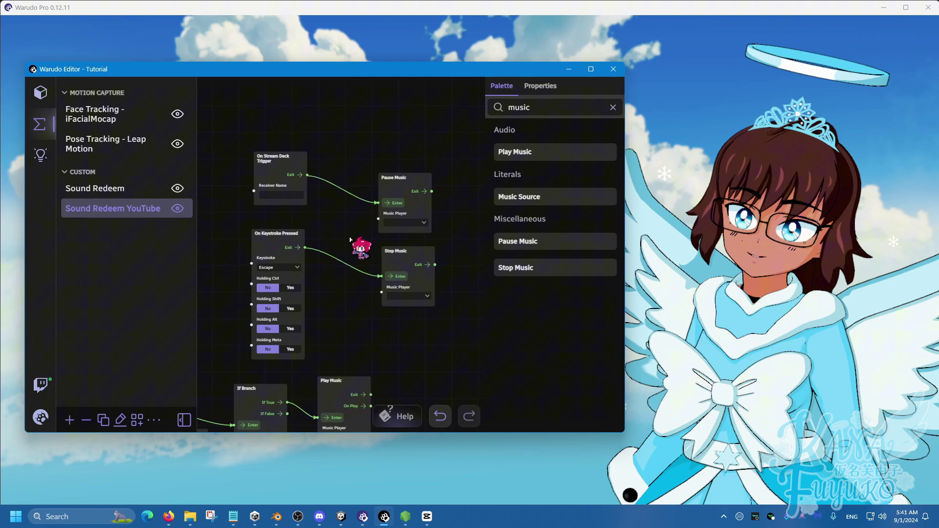
- Delete the On Stream Deck Trigger, On Keystroke Pressed, Pause Music and Stop Music nodes above the YouTube chat chain
drag(237, 141, 456, 322)
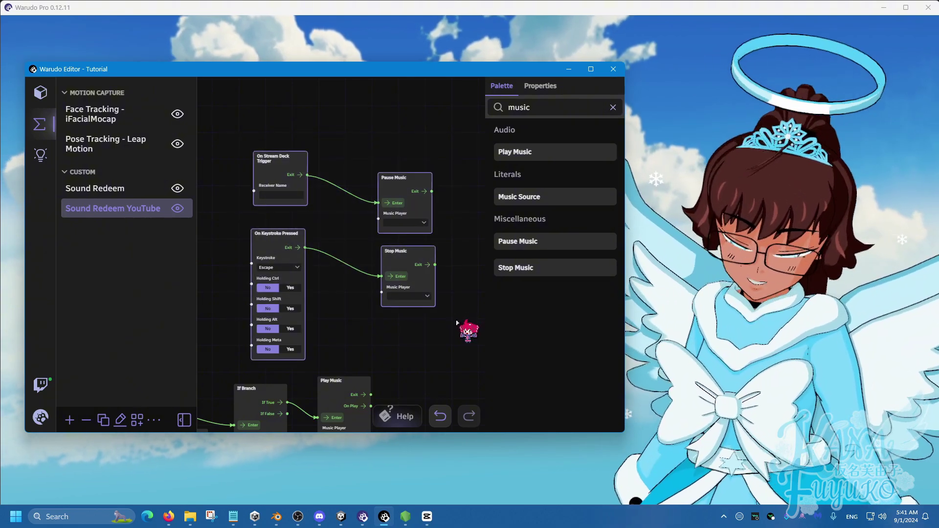
key(Delete)
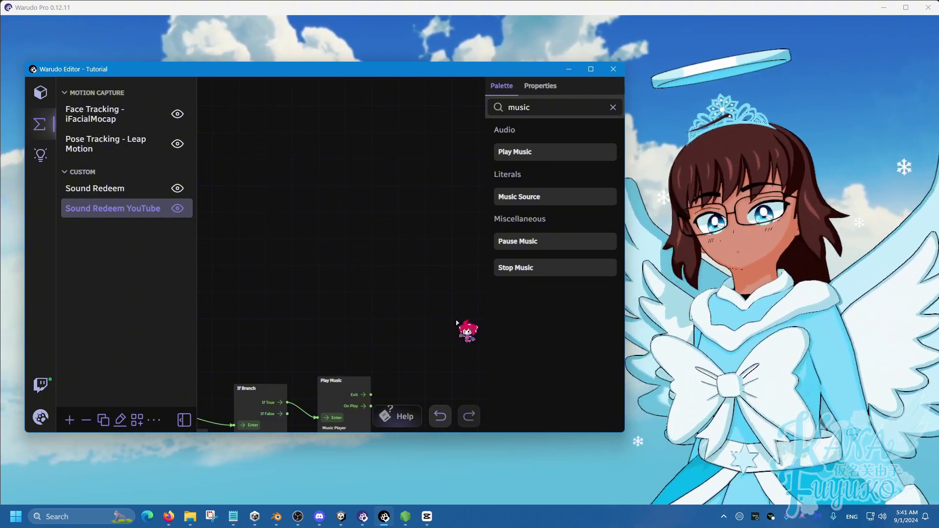
scroll(446, 321, down, 3)
drag(421, 302, 478, 174)
scroll(387, 325, up, 2)
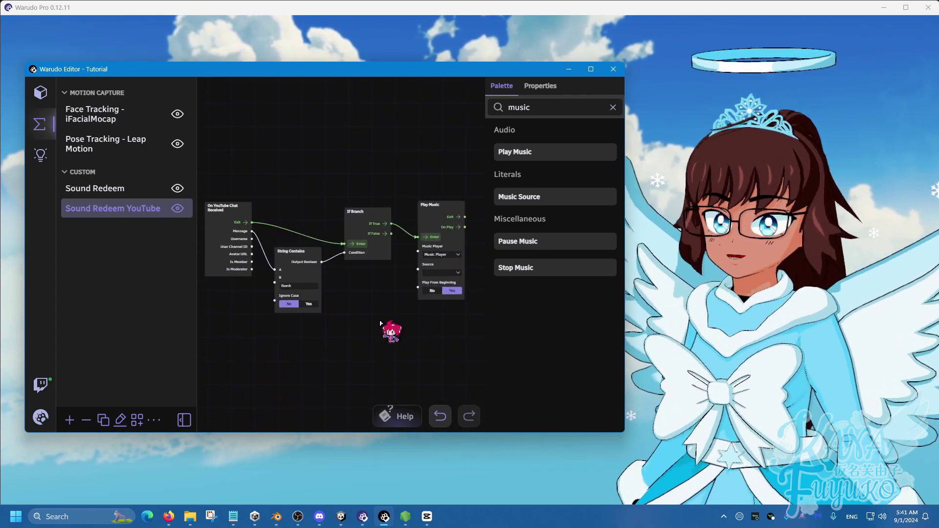
scroll(380, 319, up, 1)
drag(380, 318, 389, 316)
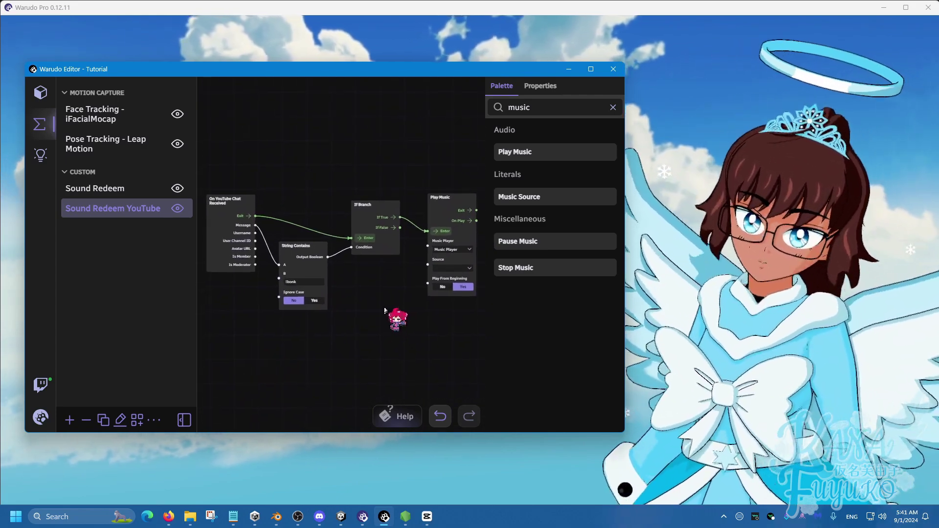